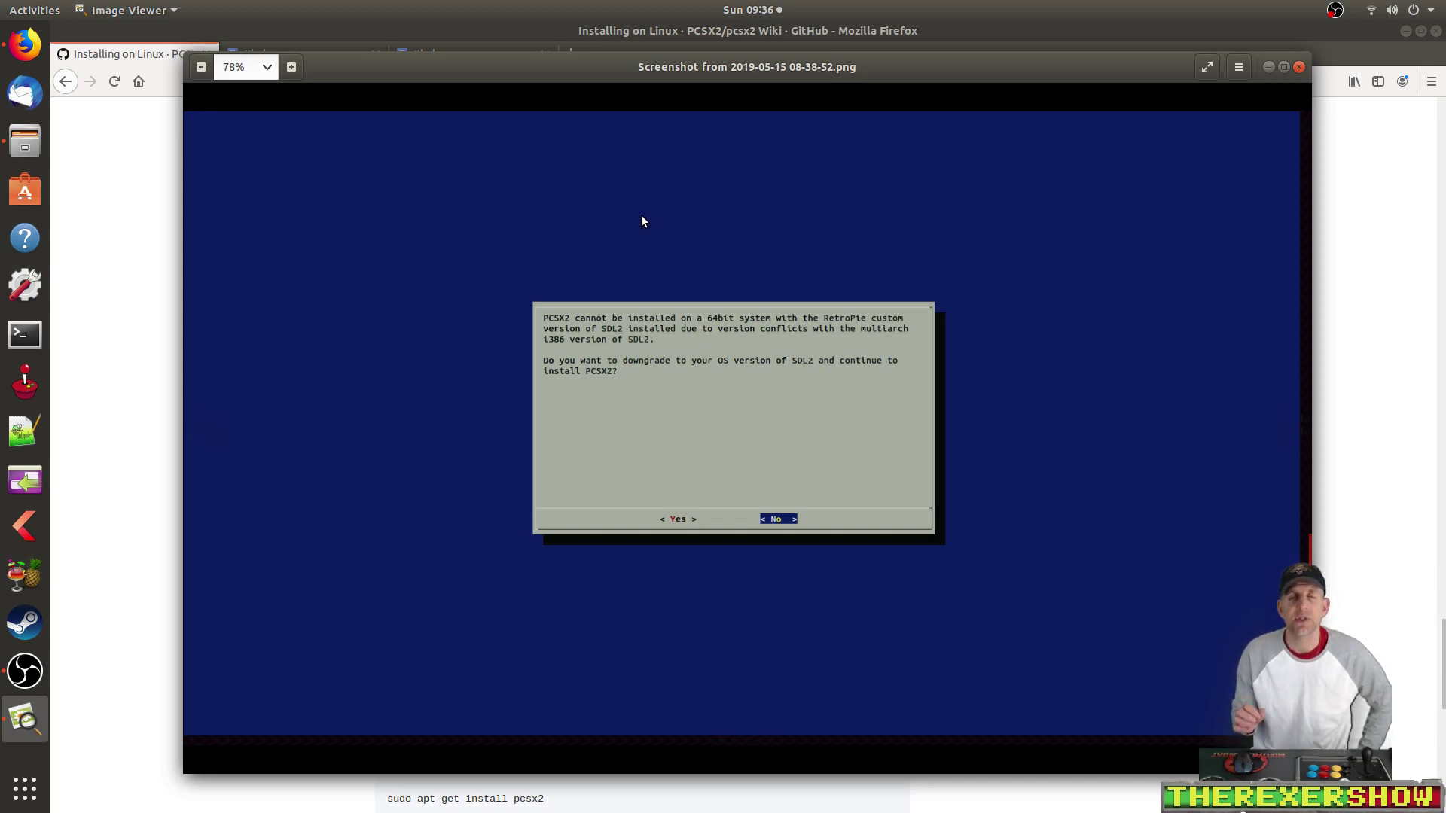
# Step: Close the screenshot image and examine the wiki's Ubuntu PPA instructions, highlighting the add-apt-repository command for the official PCSX2 PPA
pyautogui.hotkey('ctrl', 'w')
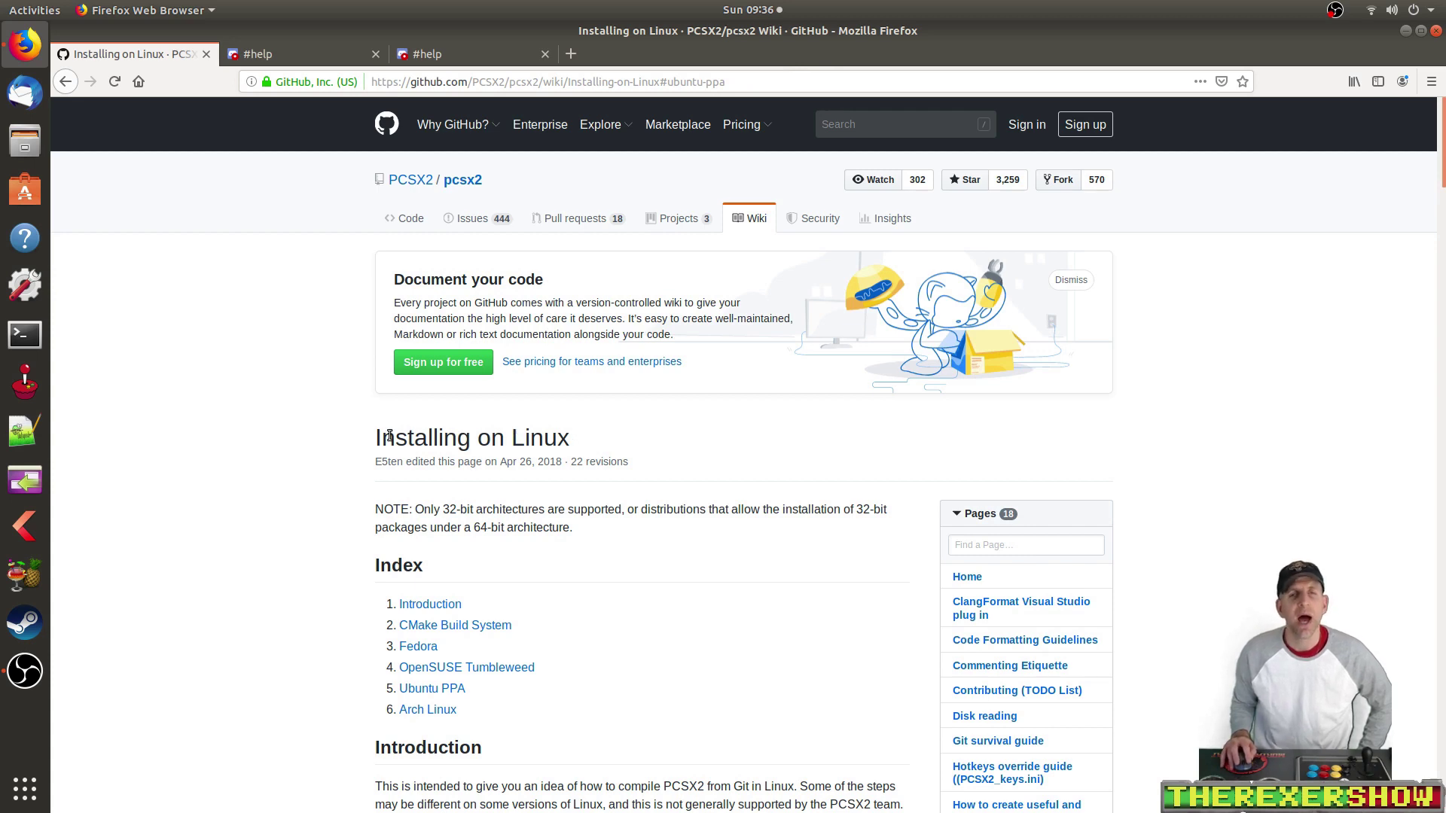
pyautogui.click(448, 689)
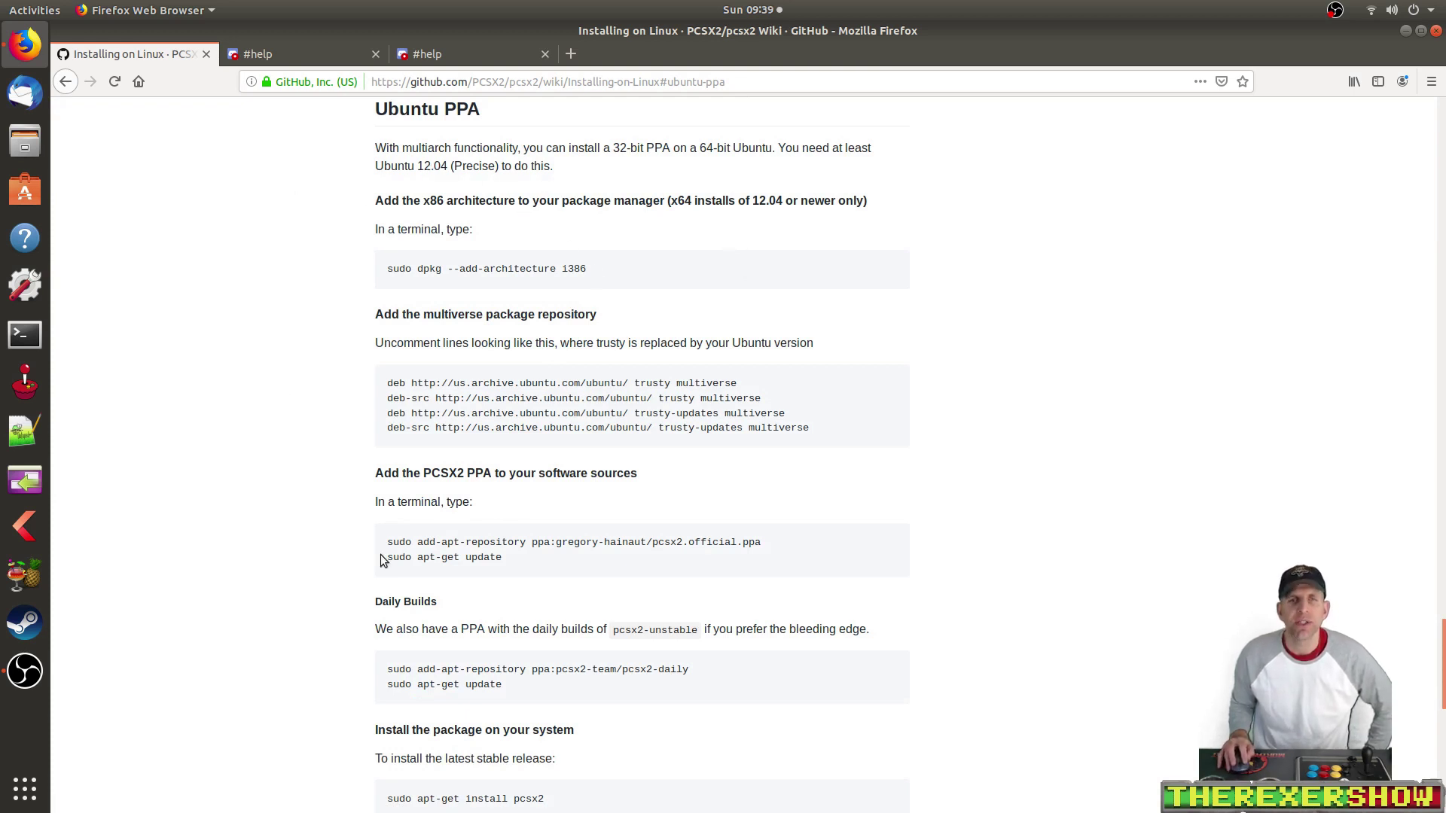
pyautogui.moveTo(388, 543); pyautogui.dragTo(762, 542)
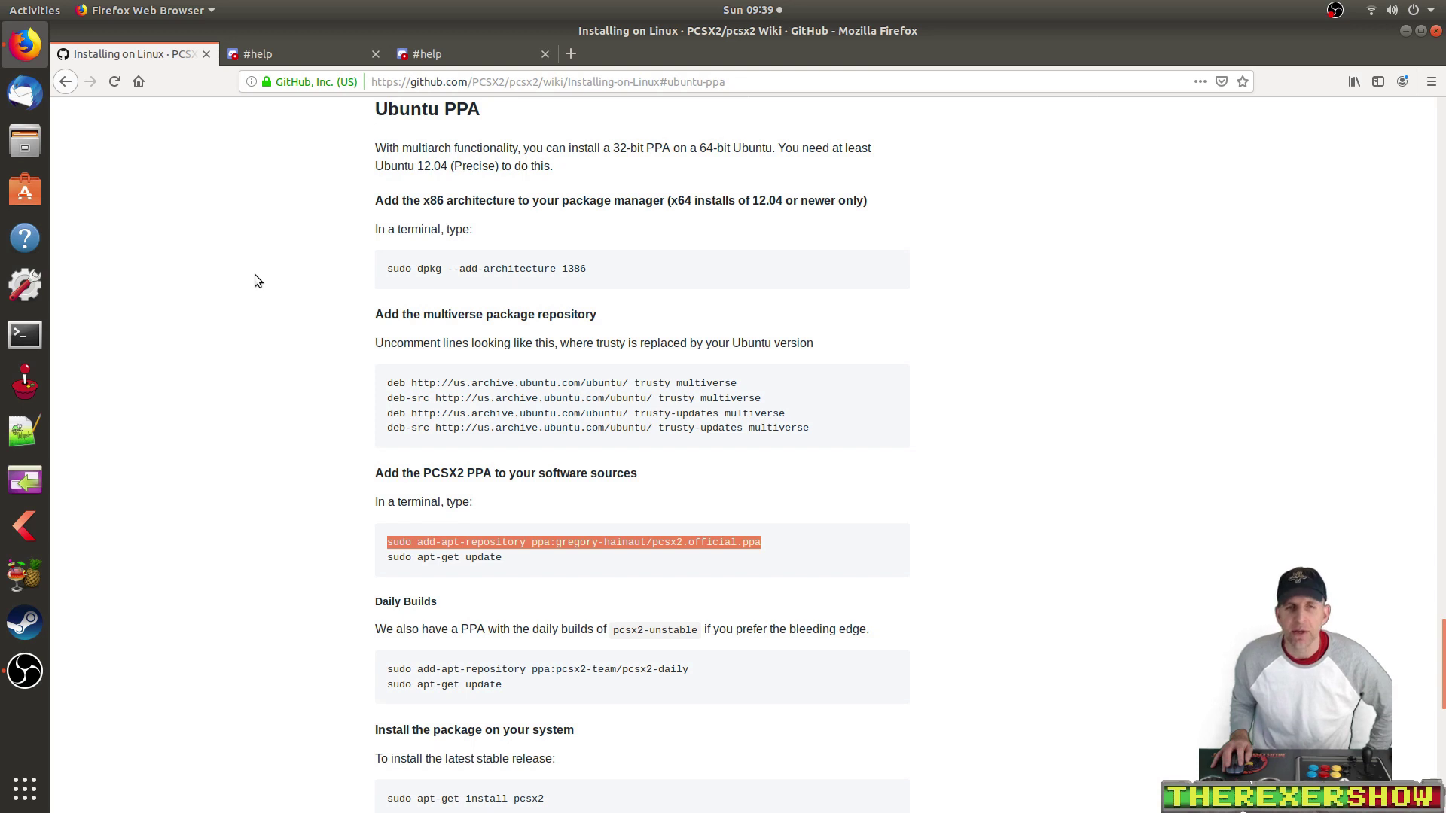
pyautogui.moveTo(387, 543); pyautogui.dragTo(778, 548)
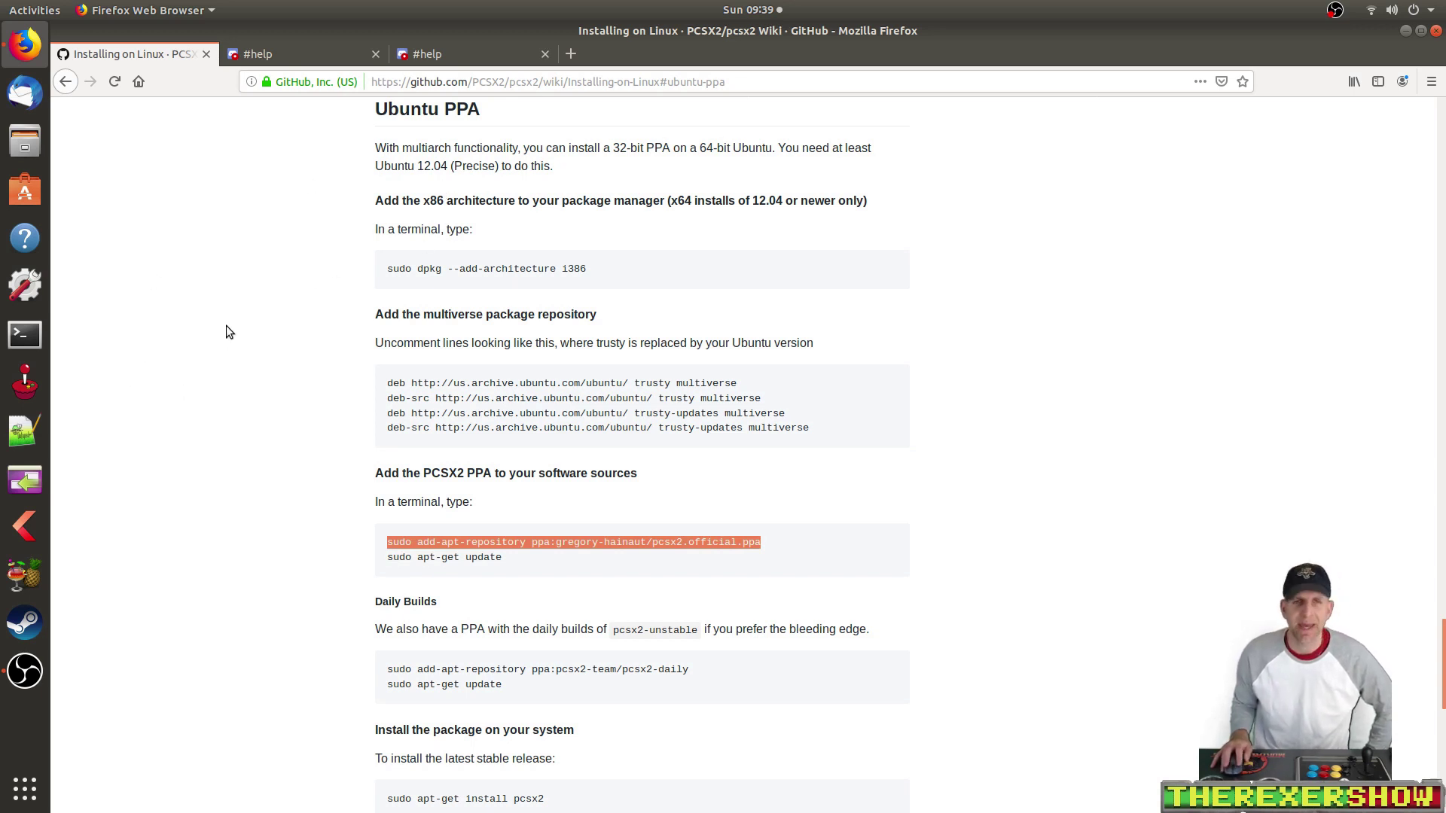
pyautogui.click(303, 351)
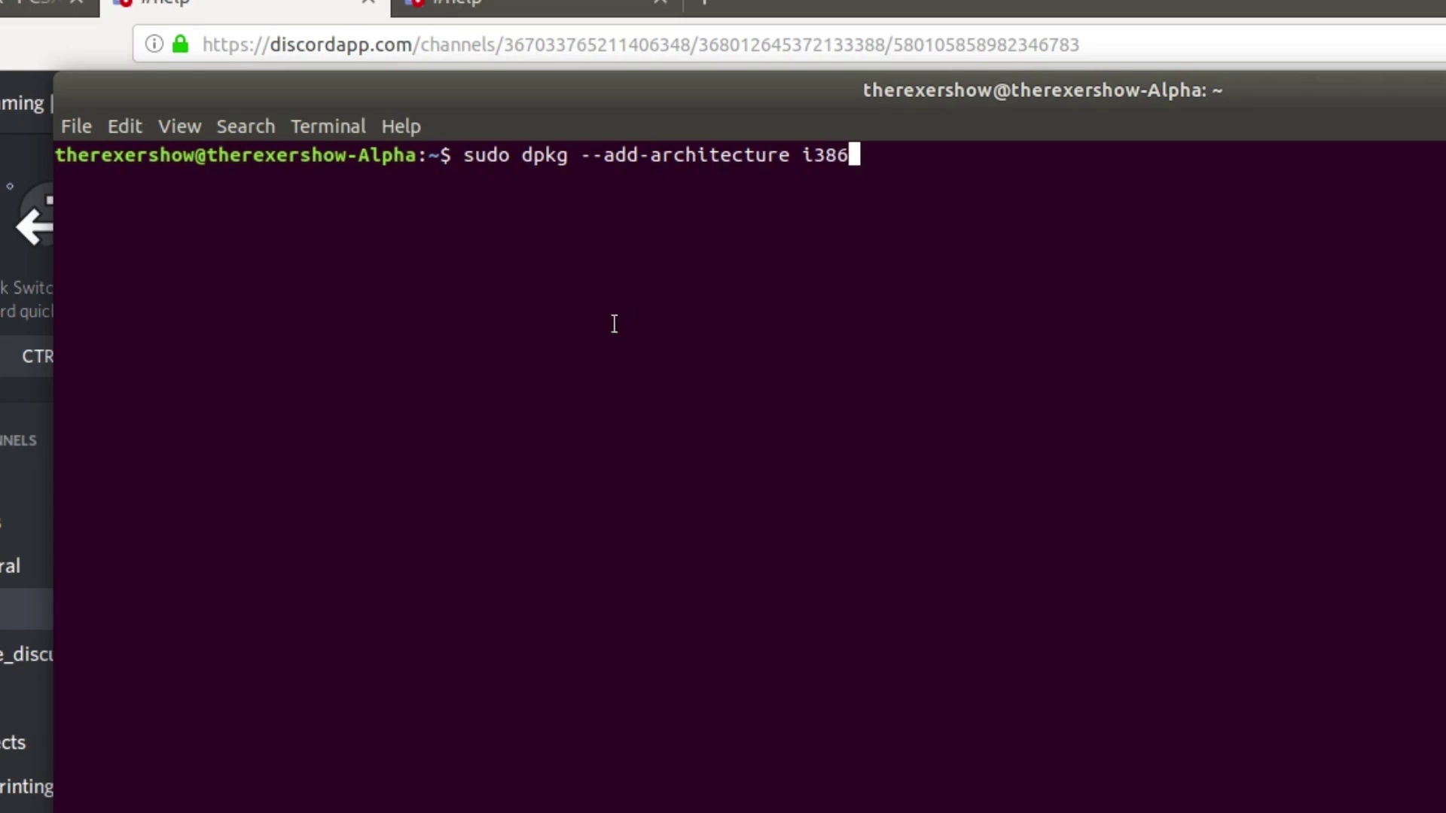
# Step: In the terminal, add the 32-bit architecture with sudo dpkg --add-architecture i386 and refresh the package lists with sudo apt update
pyautogui.press('Return')
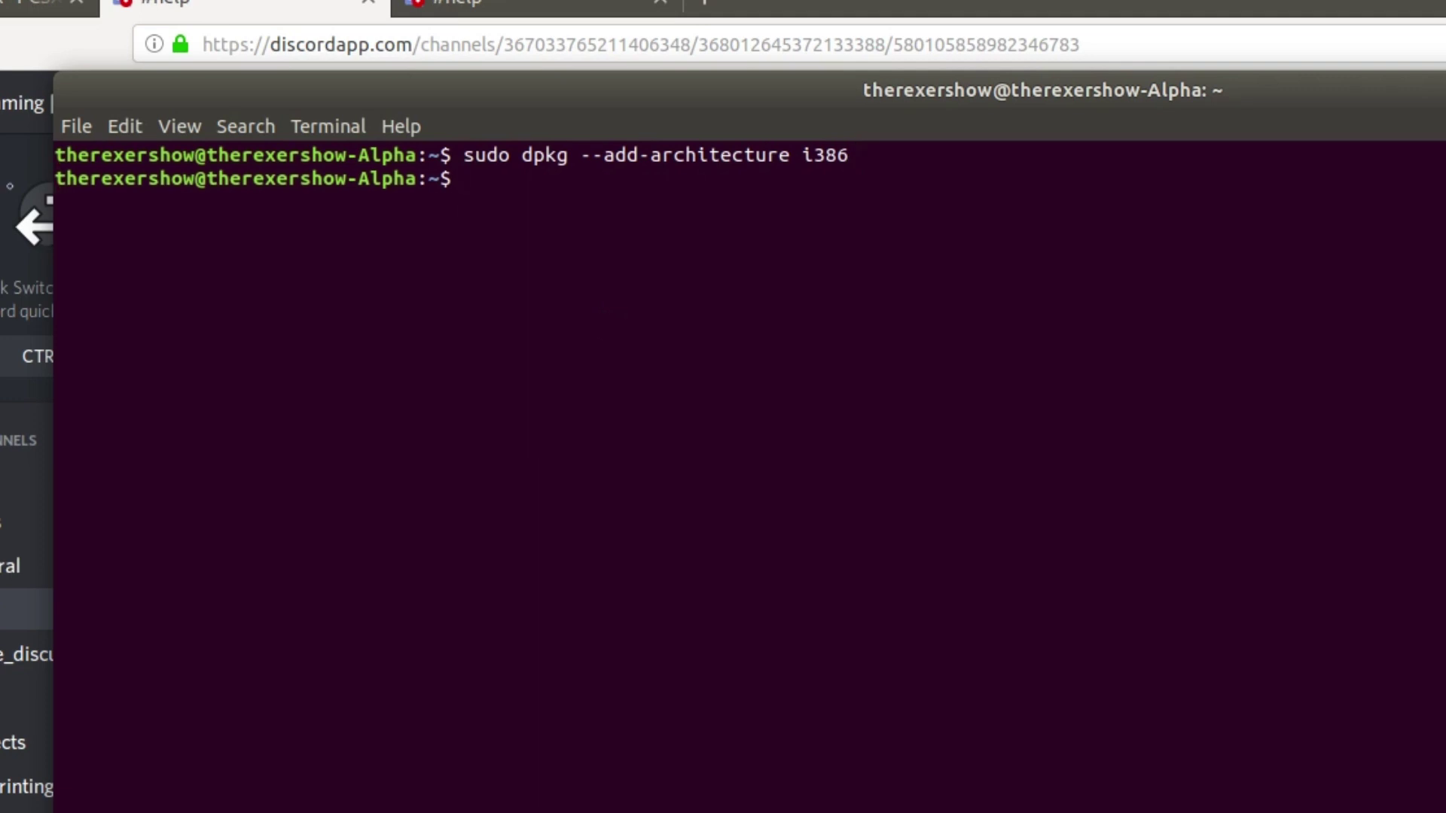
pyautogui.rightClick(473, 183)
pyautogui.click(517, 253)
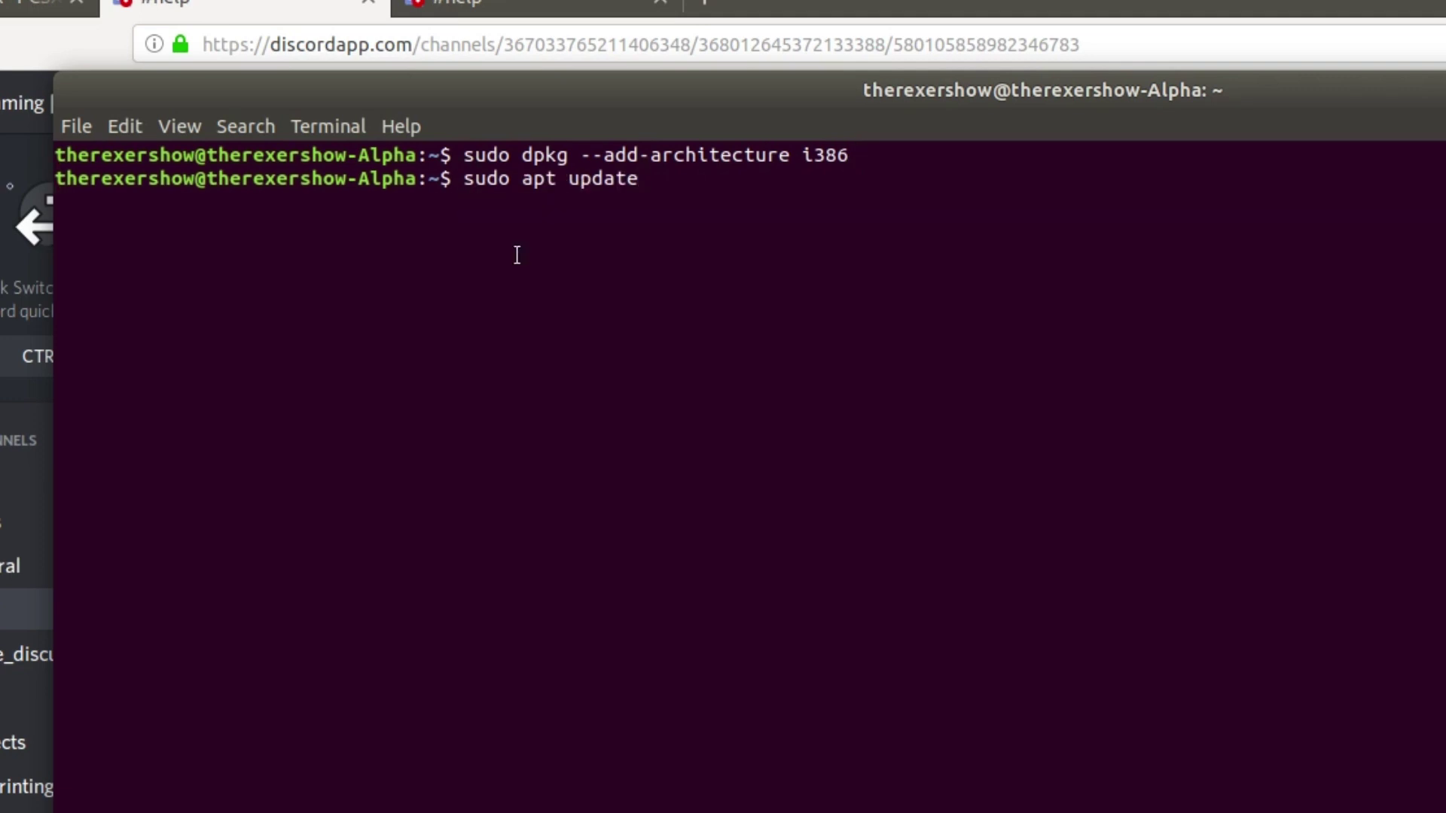
pyautogui.press('Return')
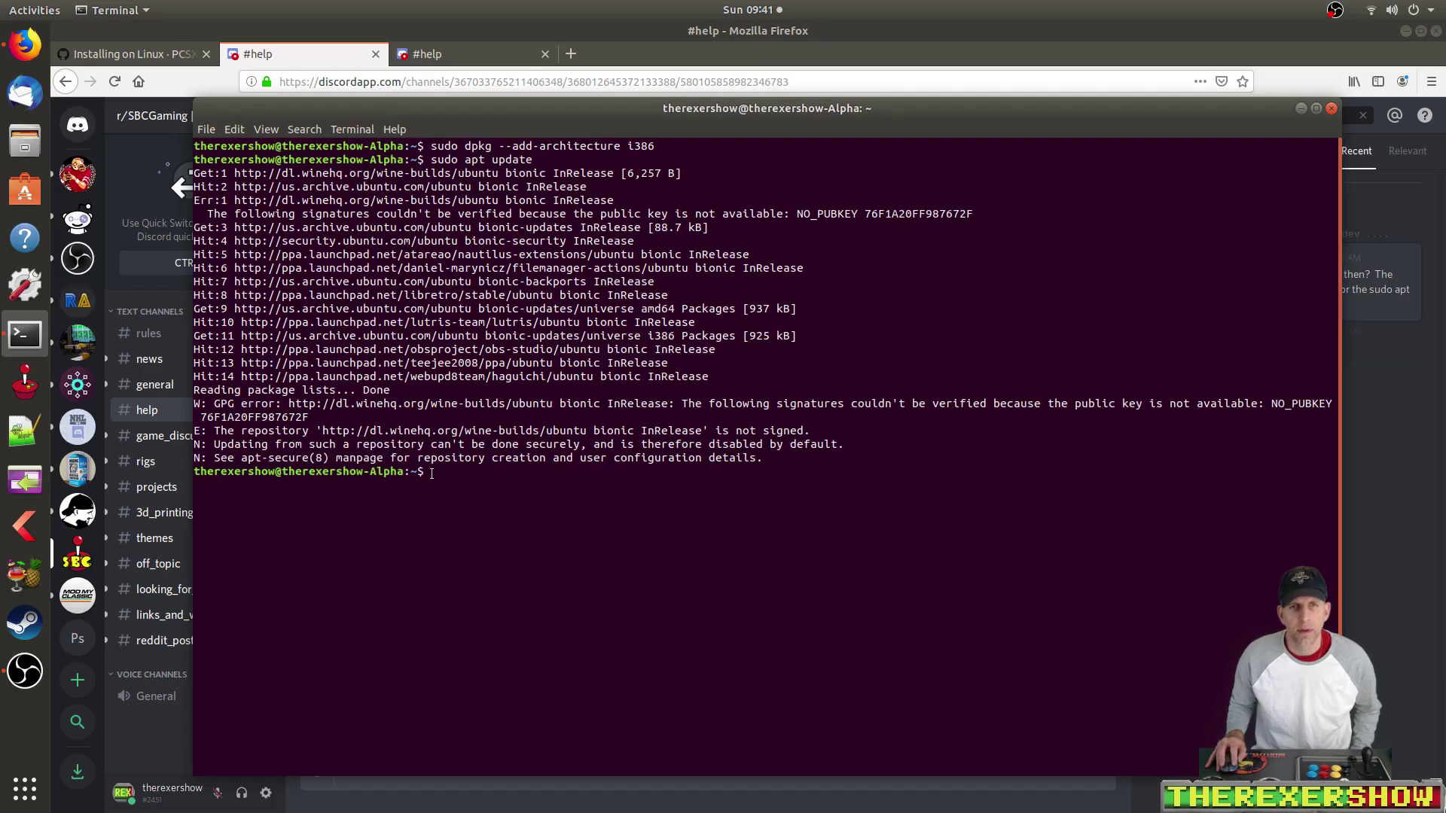
# Step: Try to install PCSX2 by running sudo apt install pcsx2
pyautogui.rightClick(489, 734)
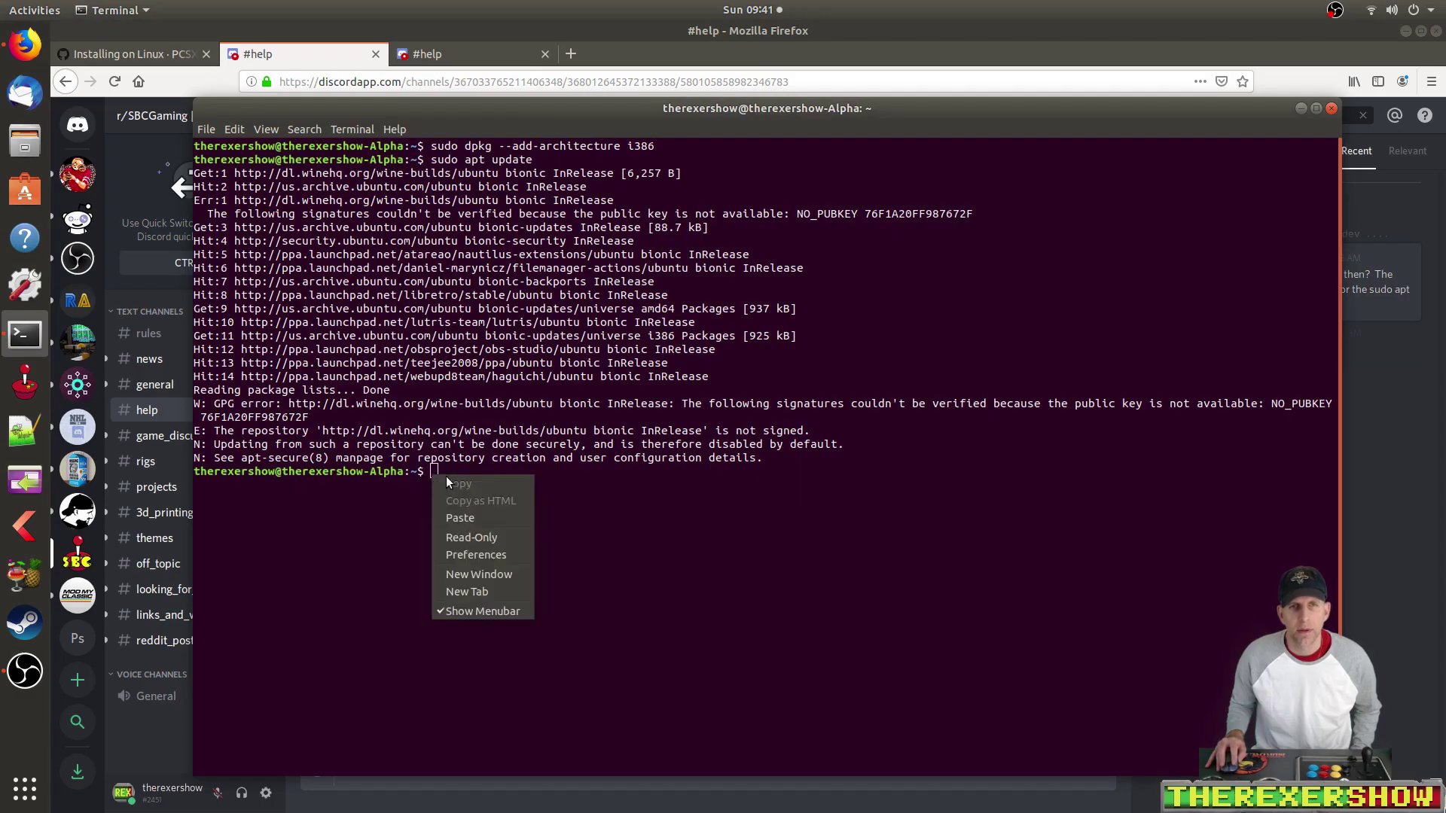
pyautogui.click(467, 518)
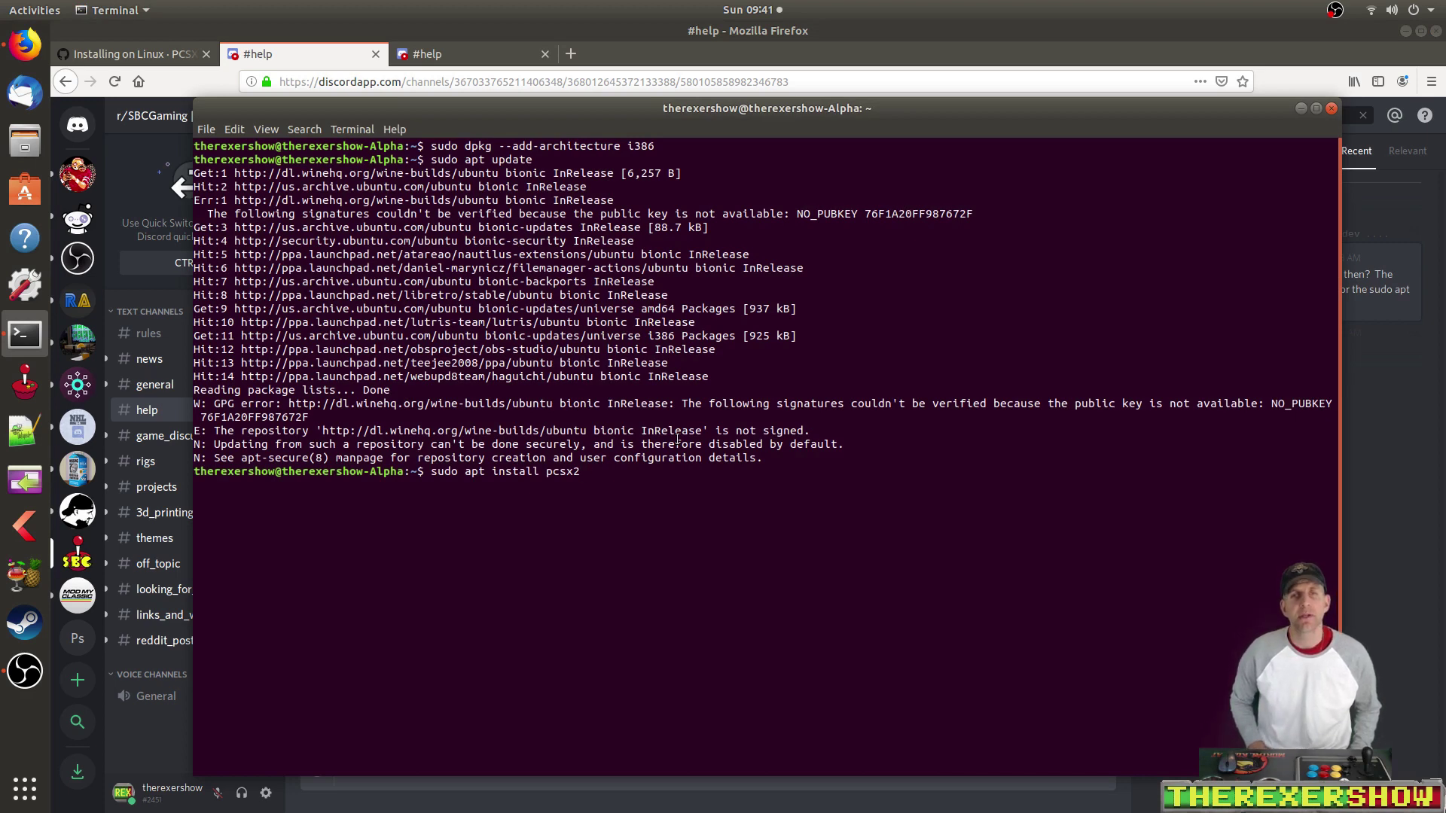
pyautogui.press('Return')
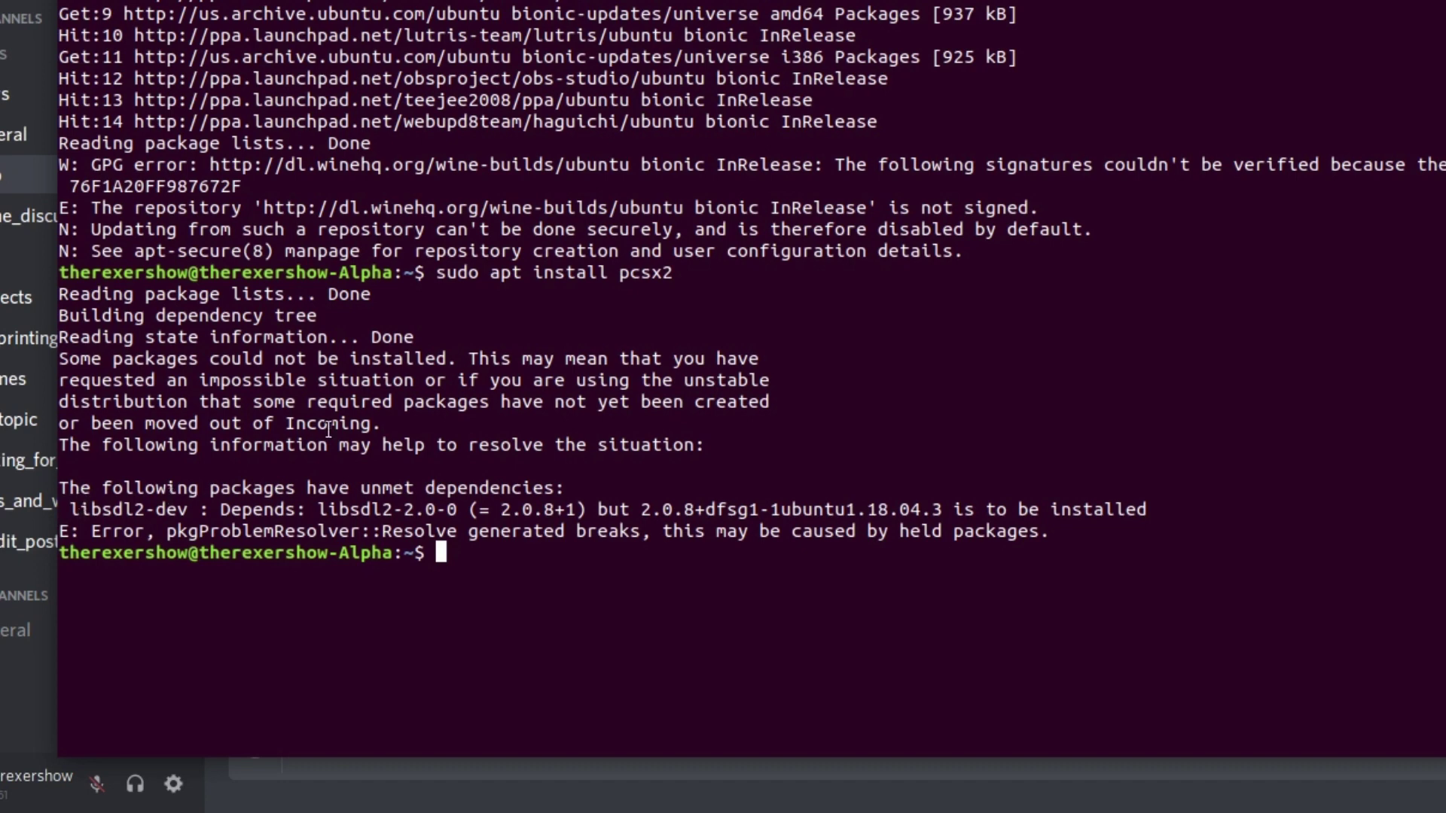
# Step: Install the missing dependency with sudo apt install libsdl2-dev and accept the package changes
pyautogui.write('sudo apt inst')
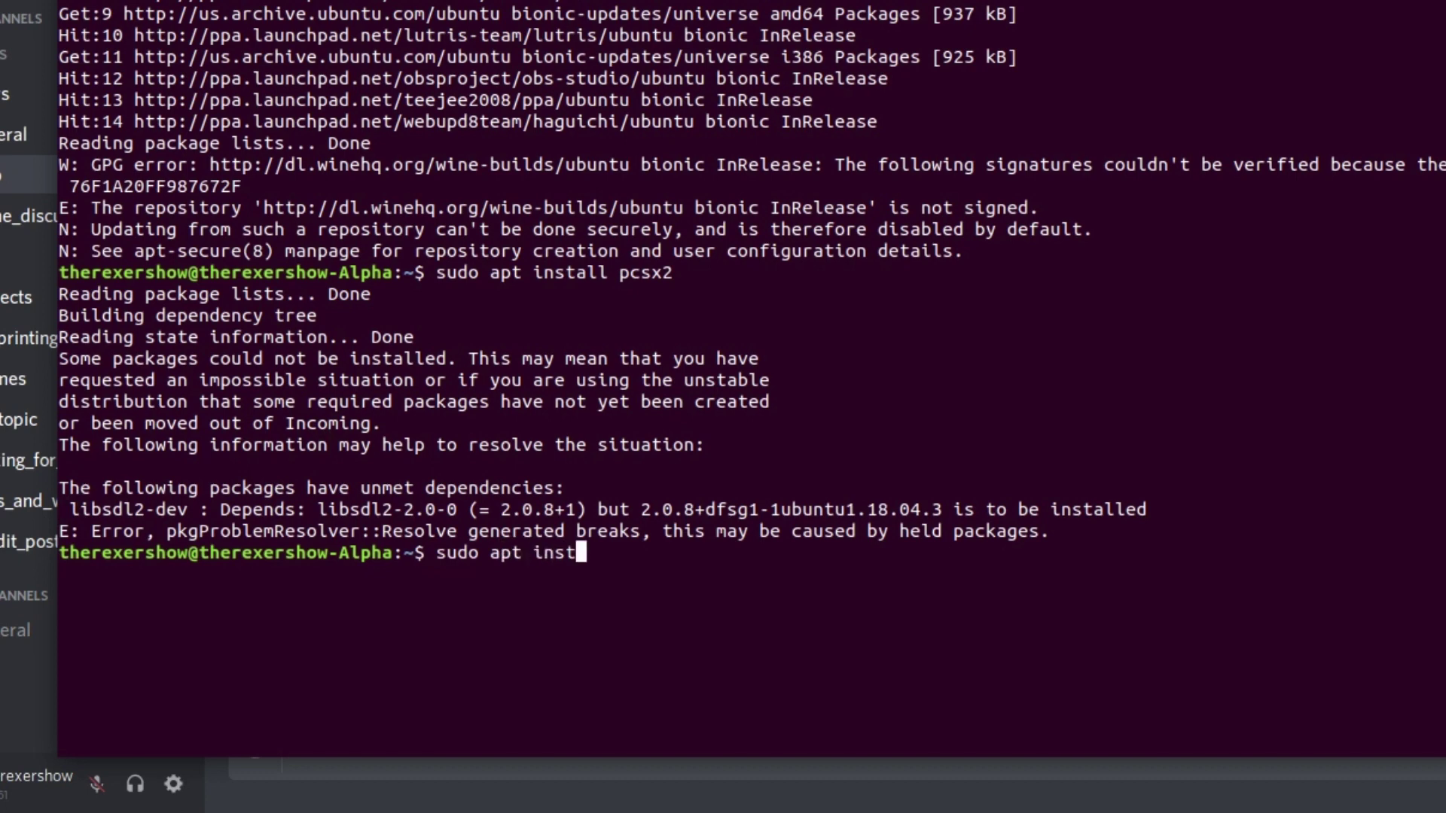
pyautogui.write('all libsdl')
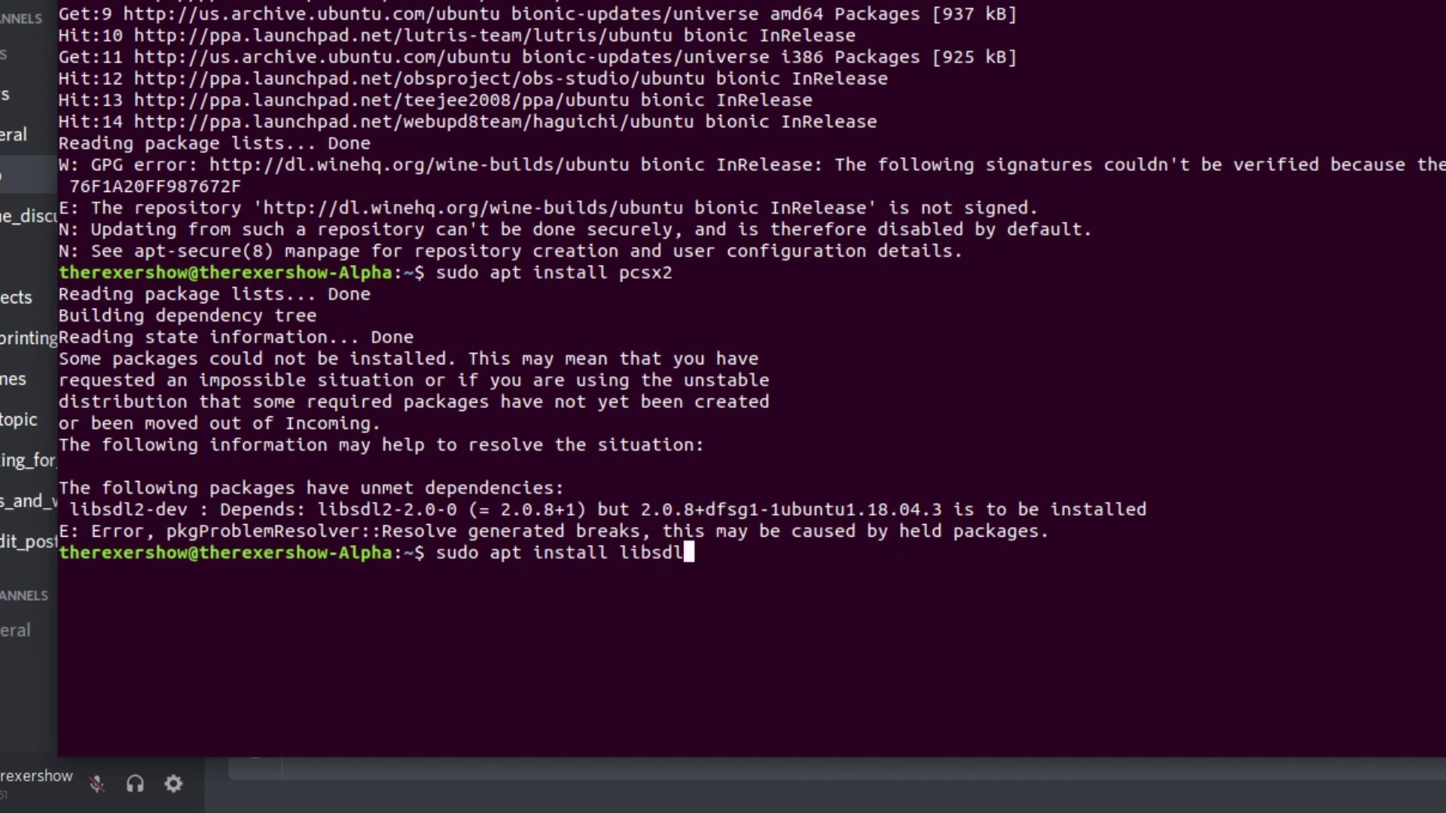
pyautogui.write('2-dev')
pyautogui.press('Return')
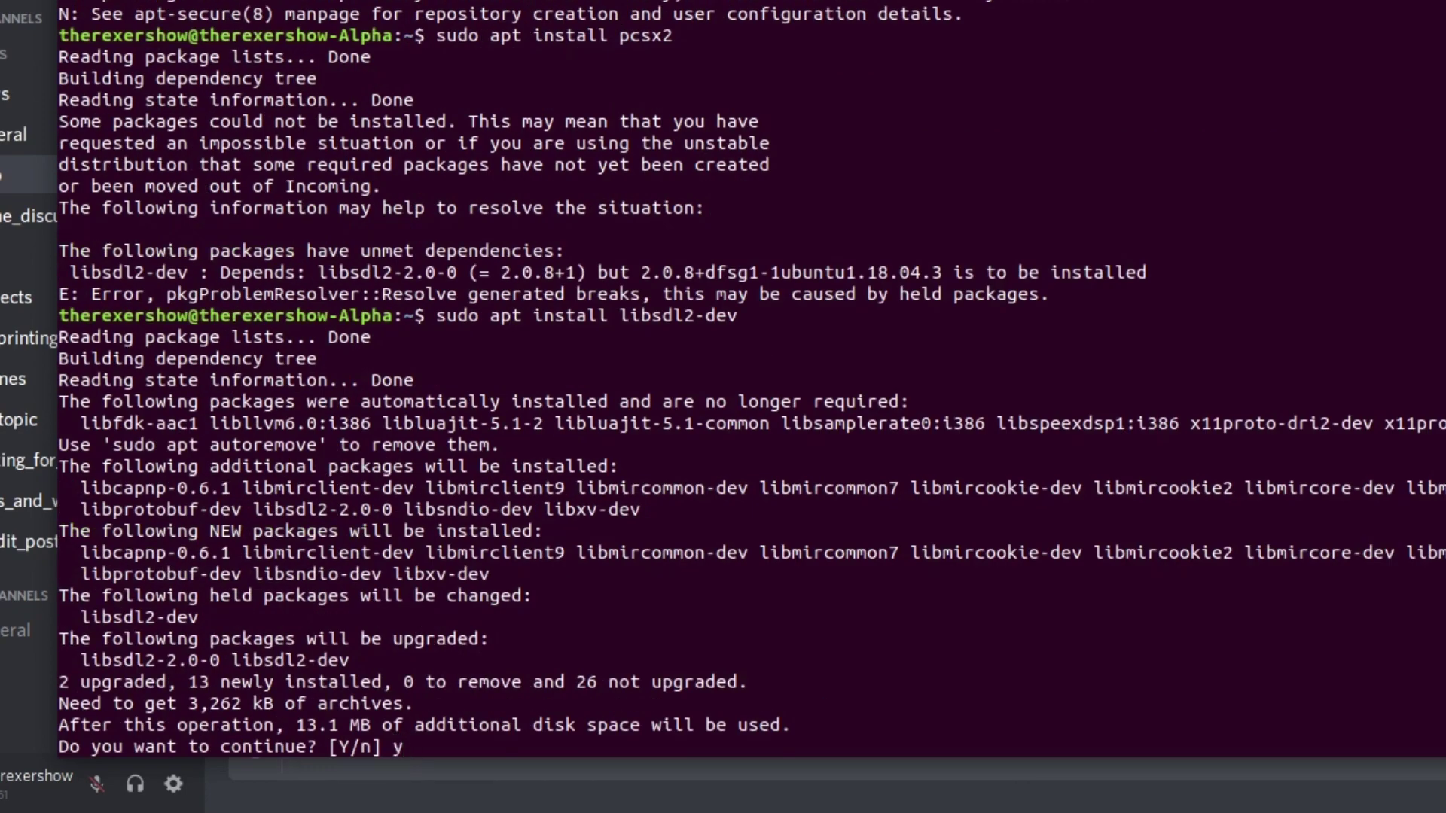
pyautogui.write('y')
pyautogui.press('Return')
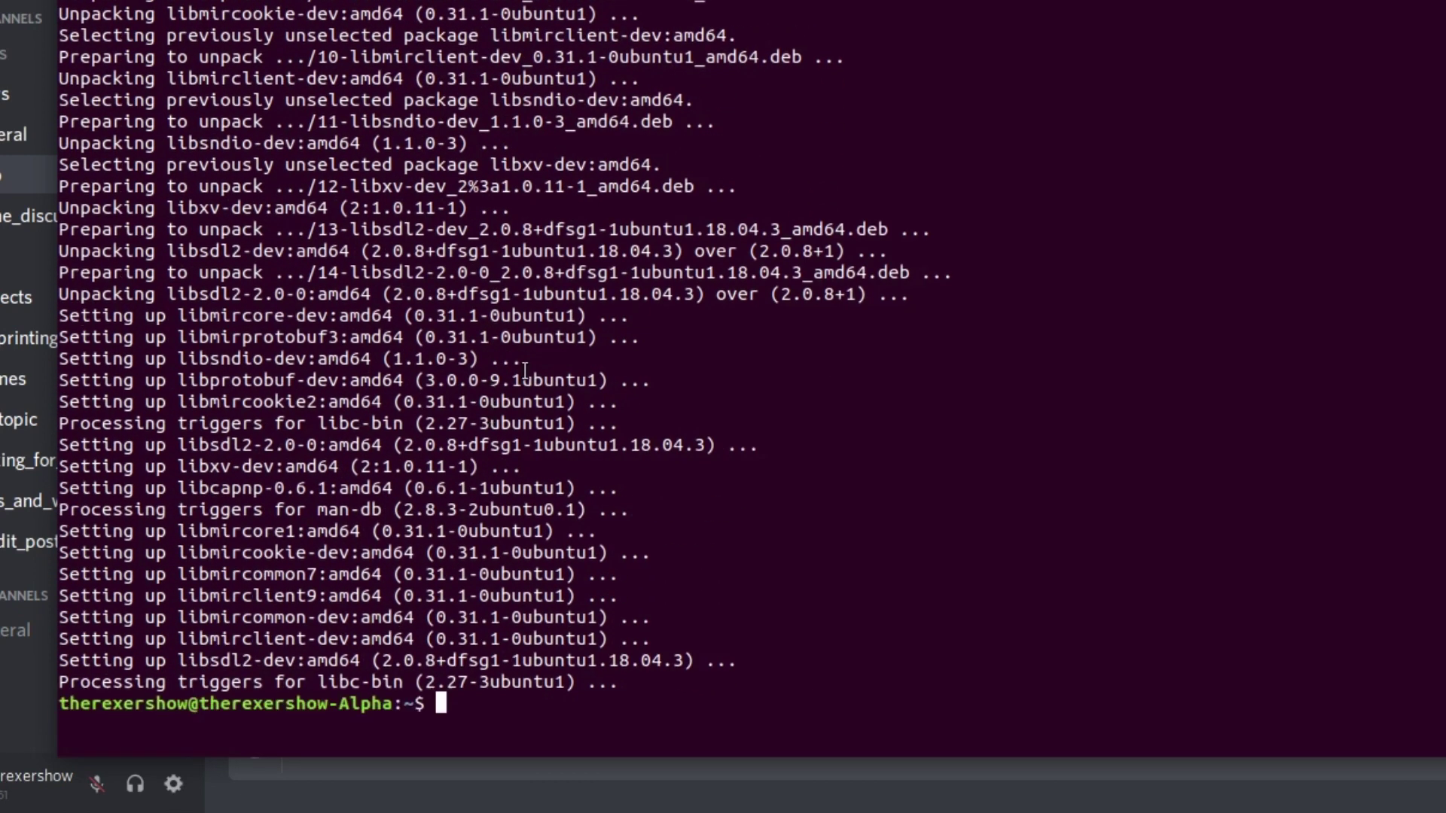
# Step: Run sudo apt install pcsx2 again and agree to continue with the installation
pyautogui.write('sudo apt install pcsx2')
pyautogui.press('Return')
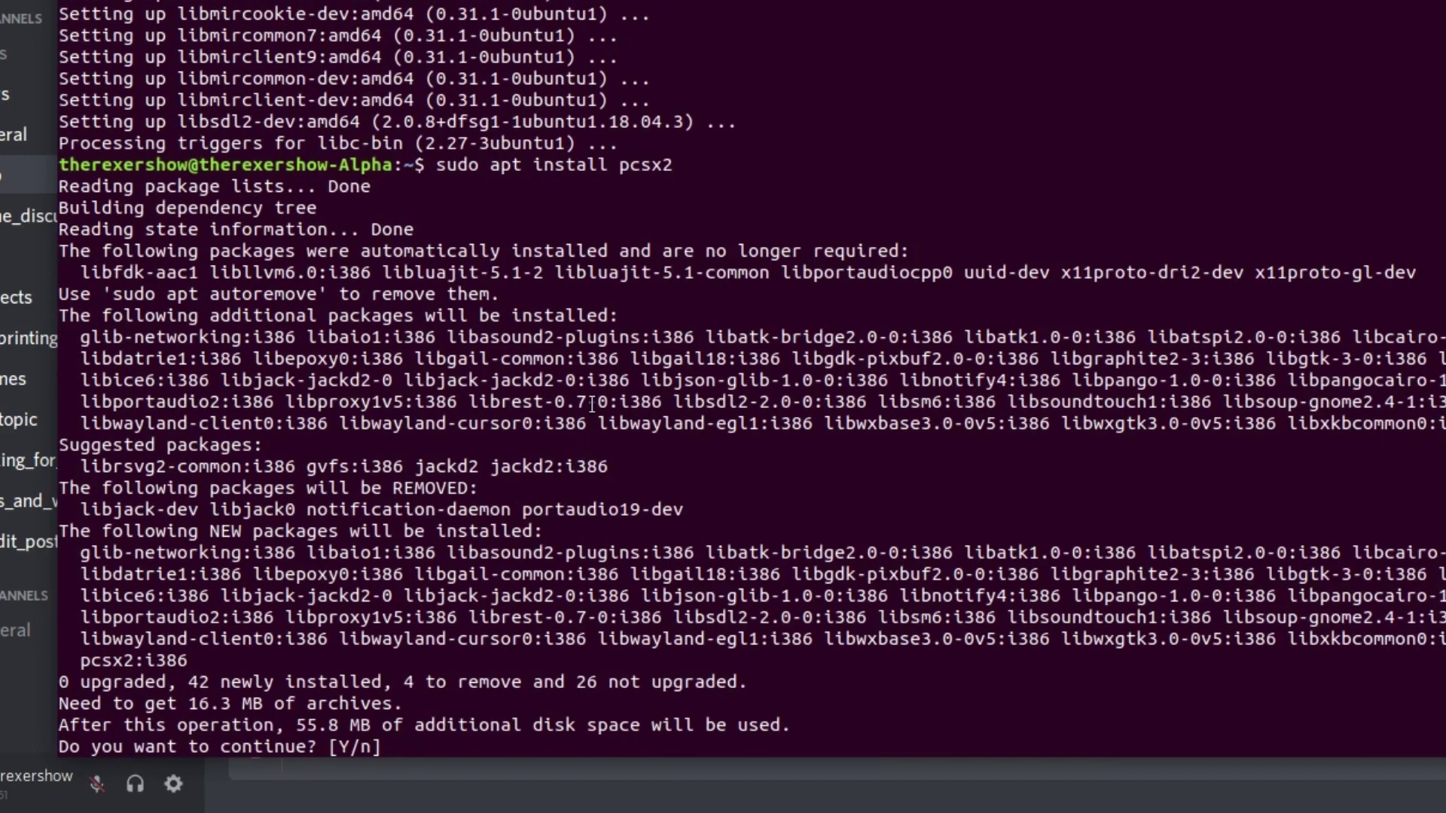
pyautogui.write('y')
pyautogui.press('Return')
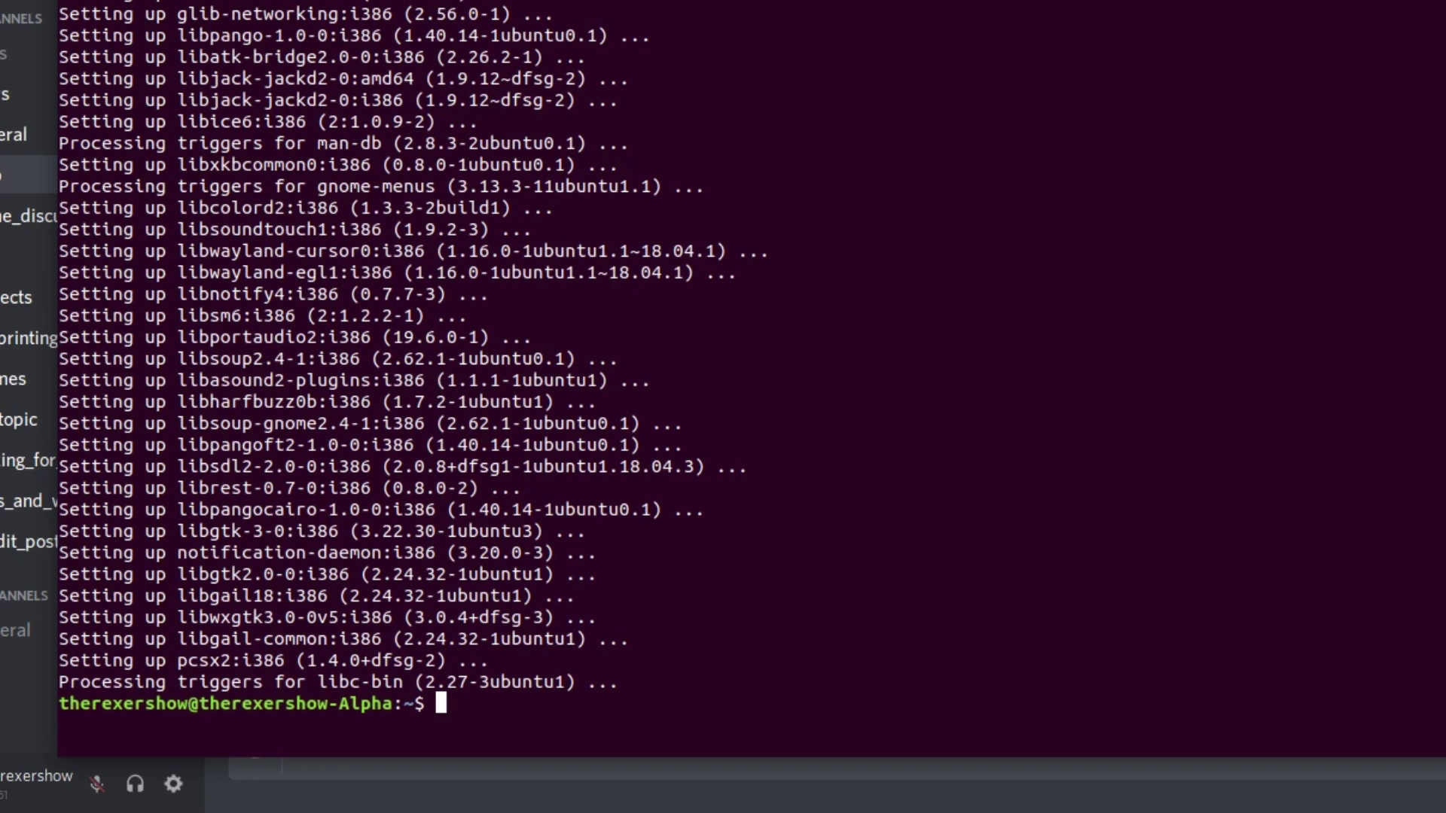
# Step: Enter the command sudo apt upgrade at the terminal prompt, correcting the misspelled ending
pyautogui.write('sudo apt')
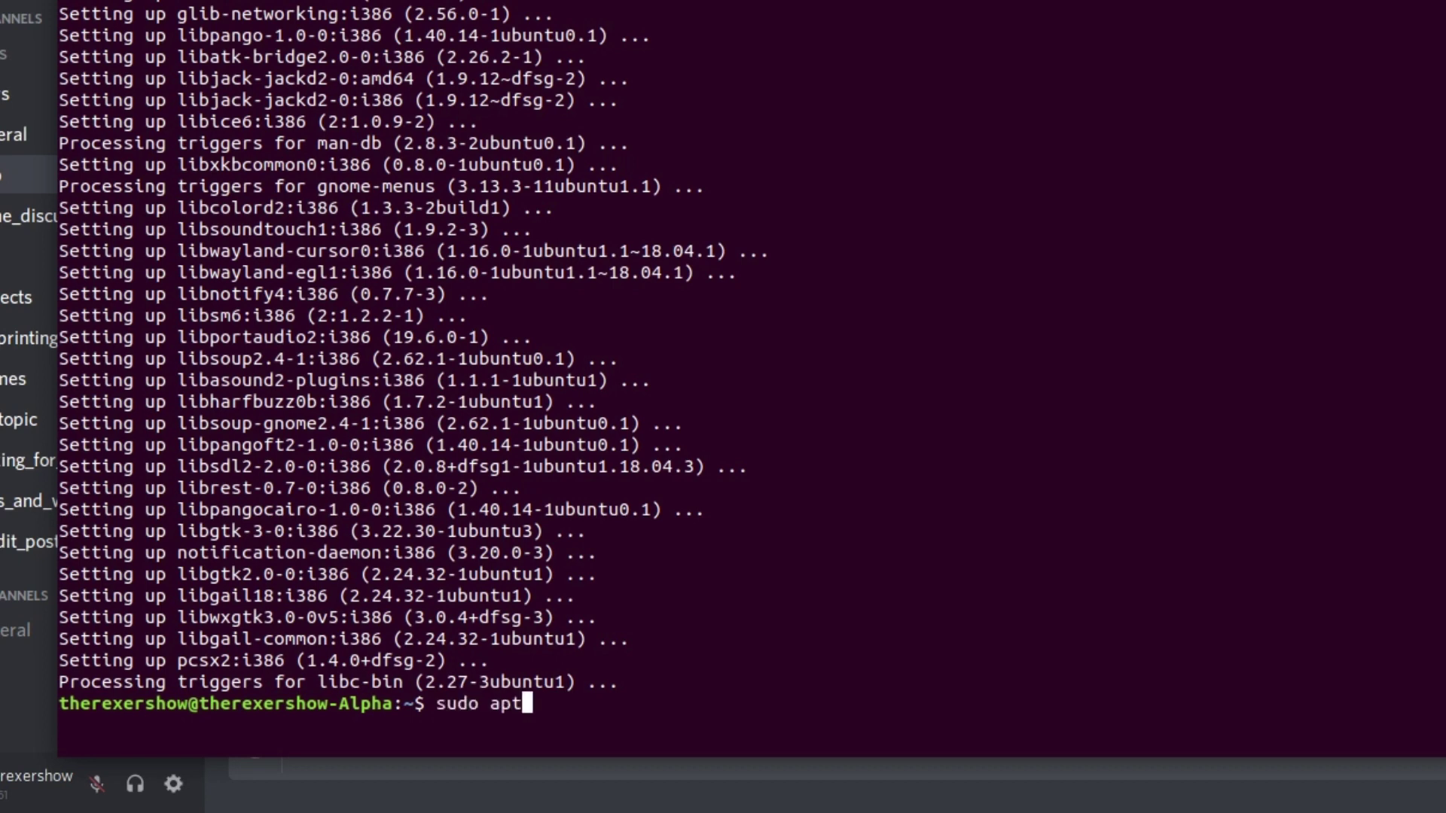
pyautogui.write(' upgrade')
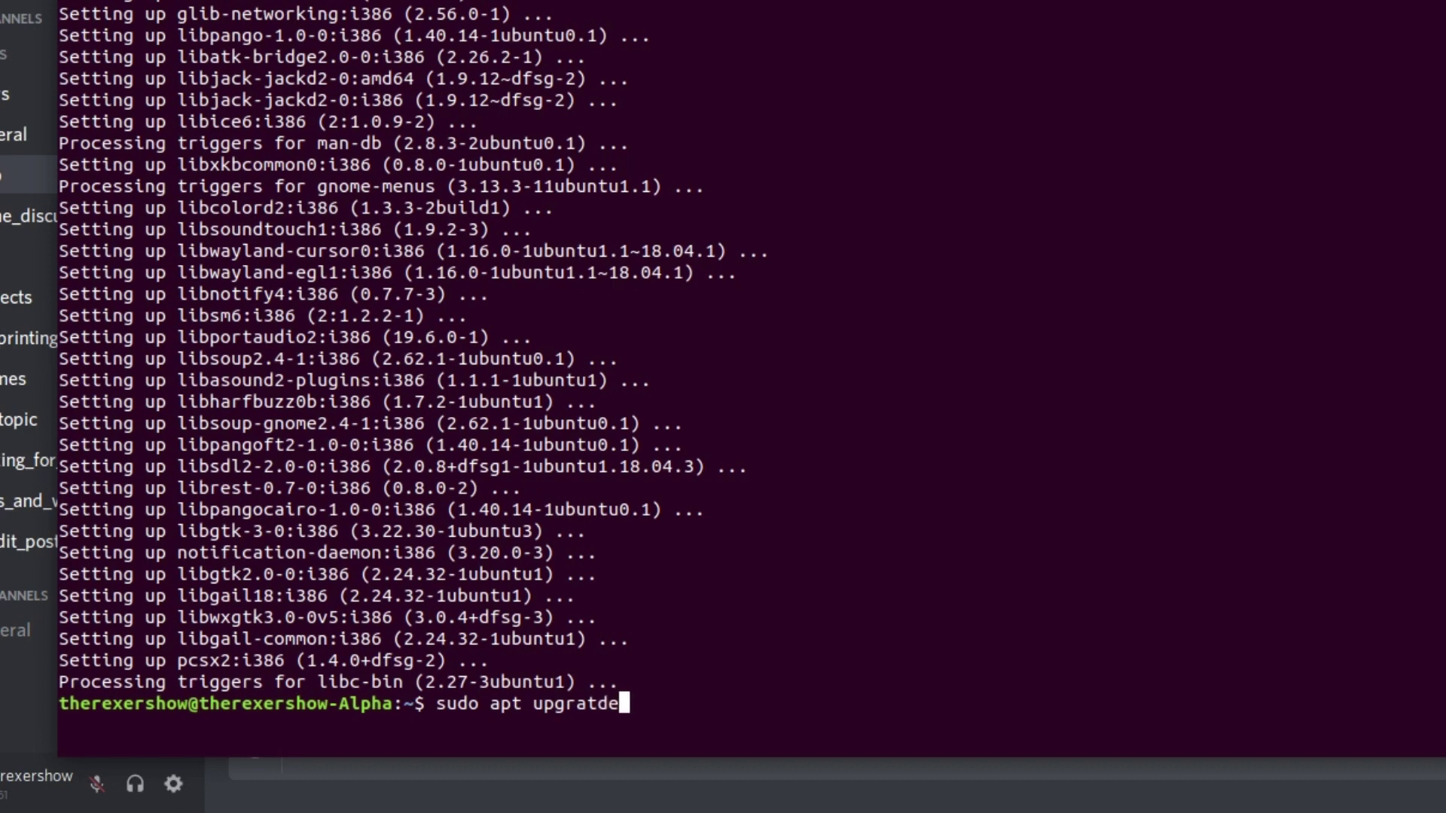
pyautogui.press('BackSpace')
pyautogui.press('BackSpace')
pyautogui.write('de')
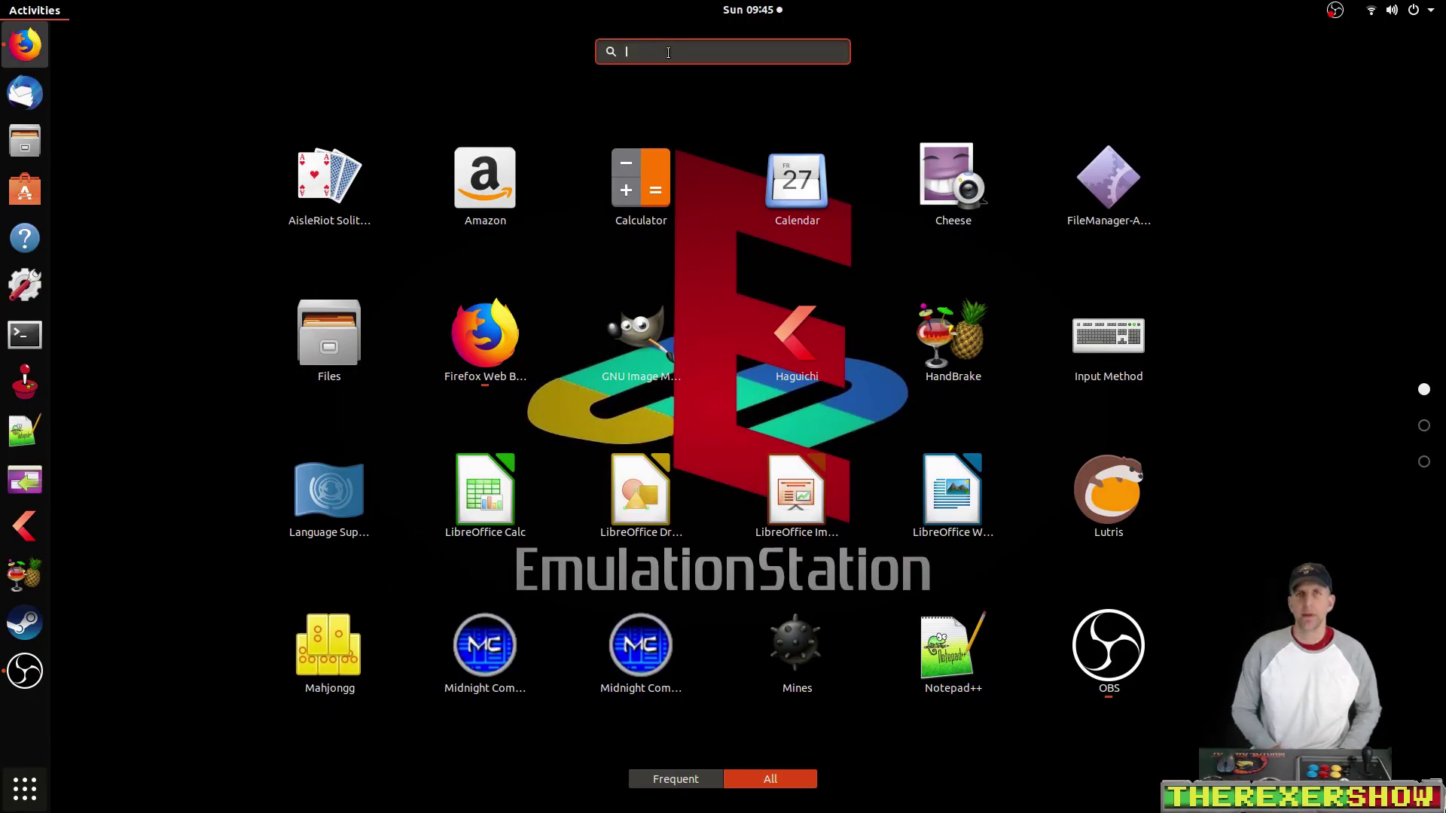
# Step: Search the installed applications for pcsx and add PCSX2 to the favorites
pyautogui.write('pcsx')
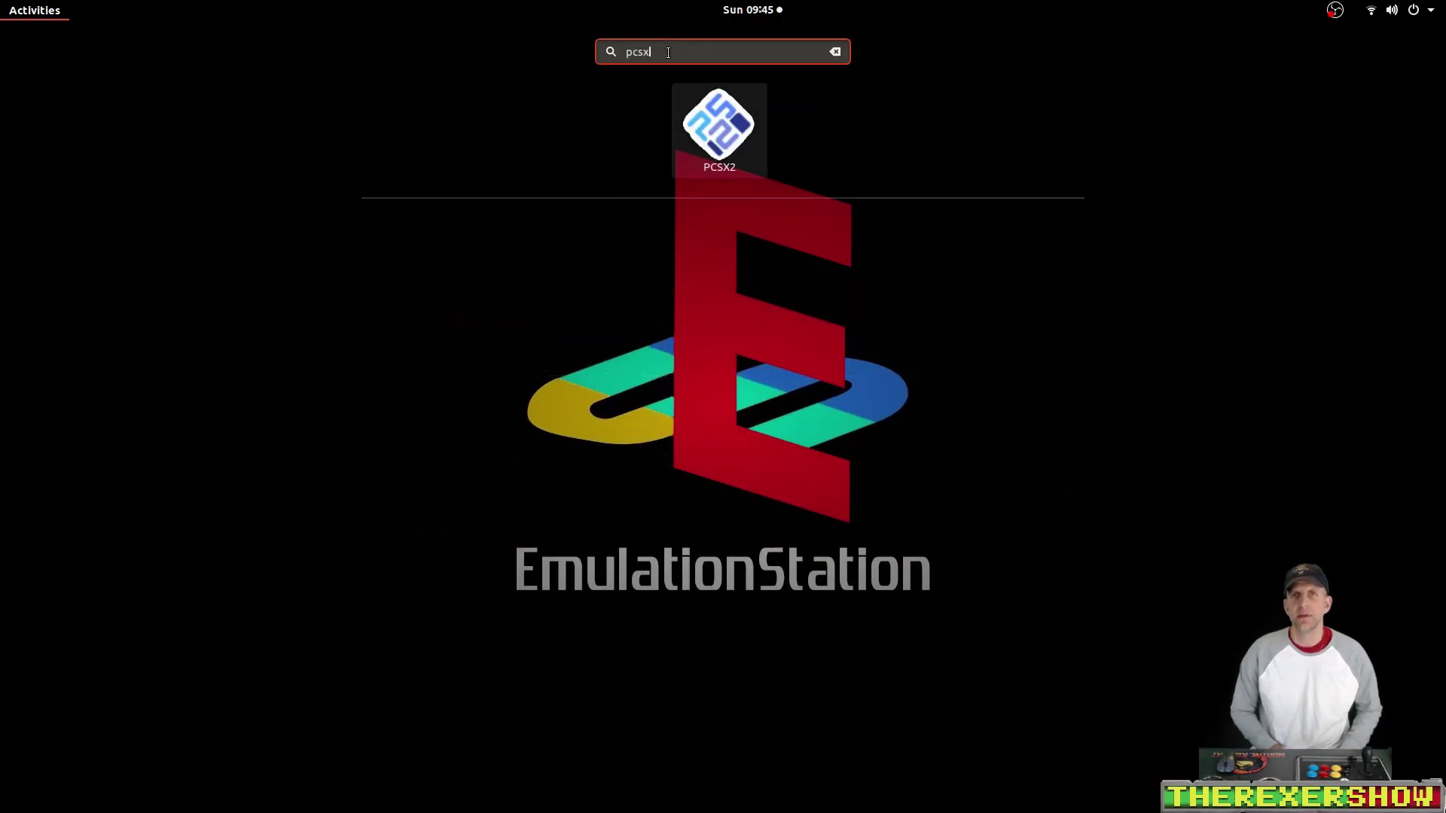
pyautogui.rightClick(690, 141)
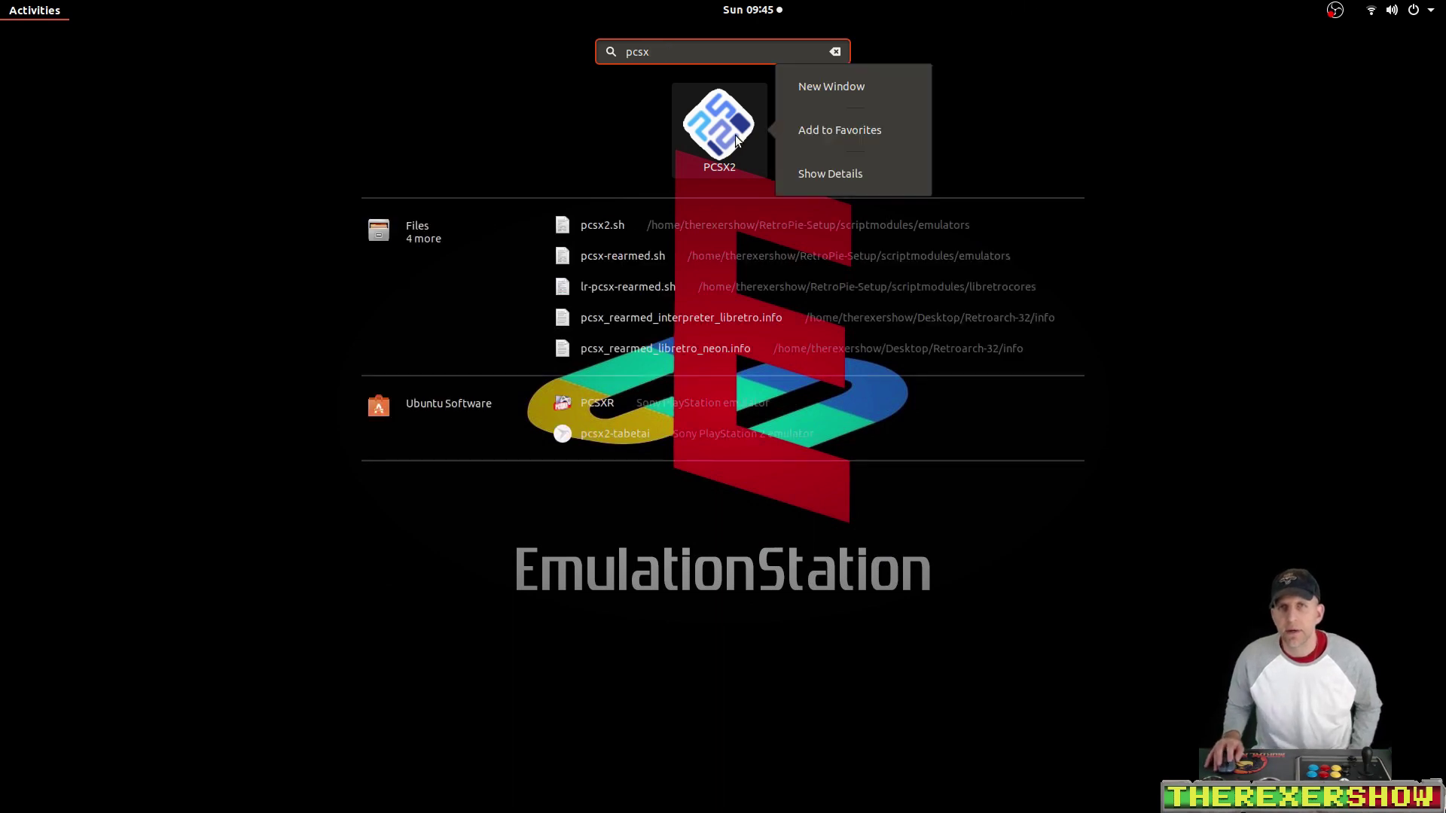
pyautogui.click(836, 133)
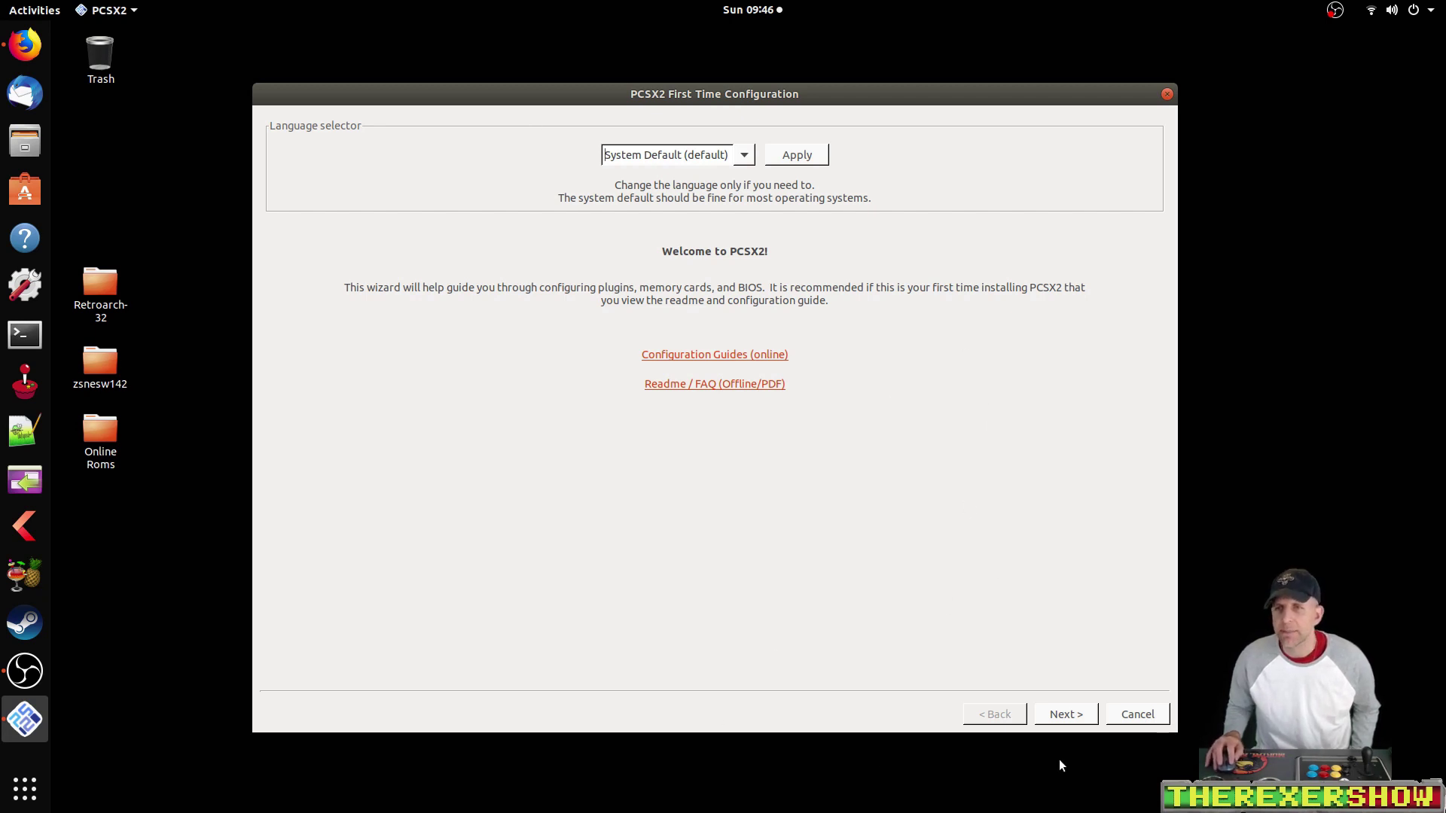
# Step: Advance PCSX2's first-time configuration through the language and plugin pages to BIOS selection, and toggle the default setting for the BIOS search path
pyautogui.click(1072, 720)
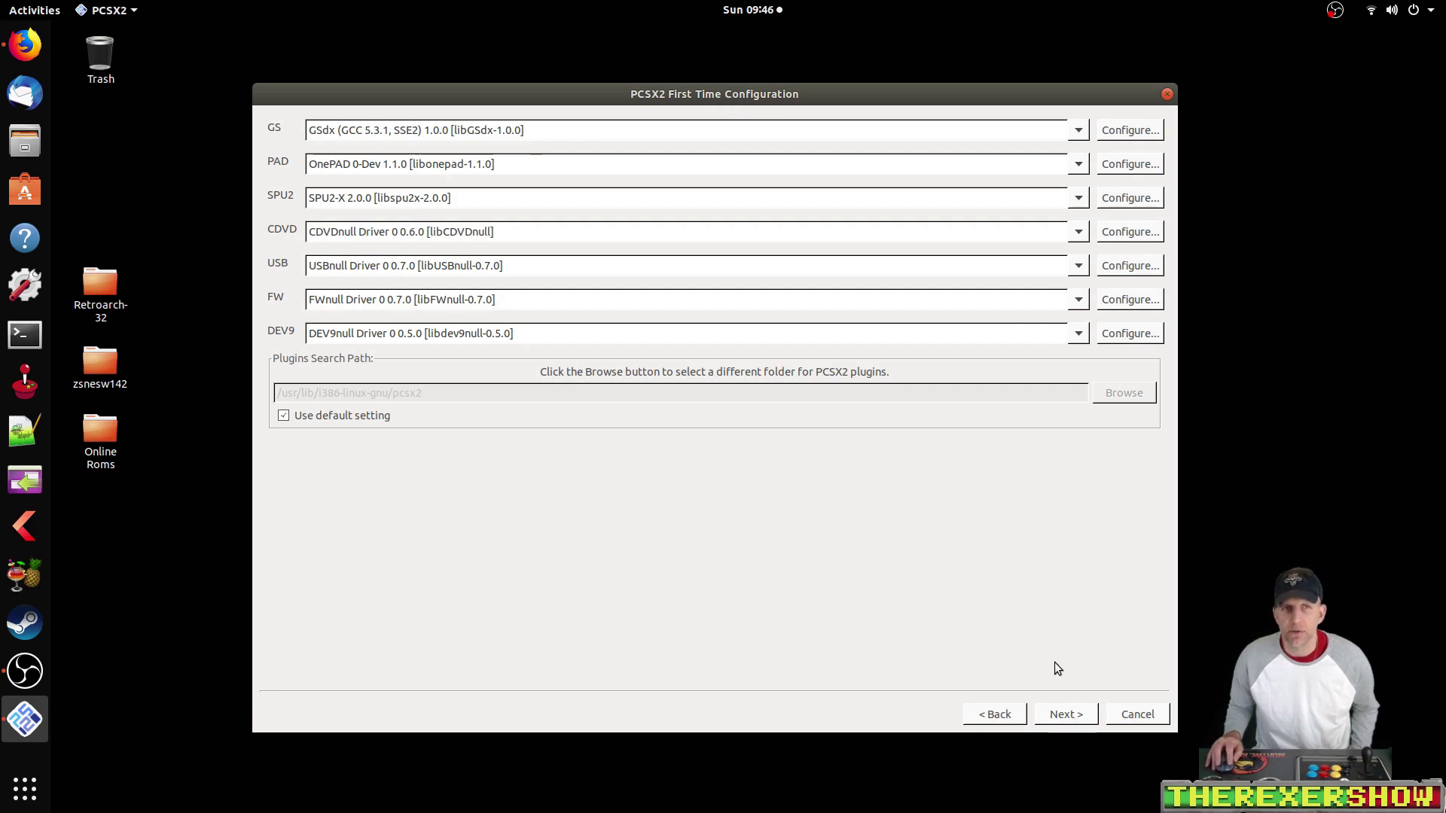
pyautogui.click(1066, 714)
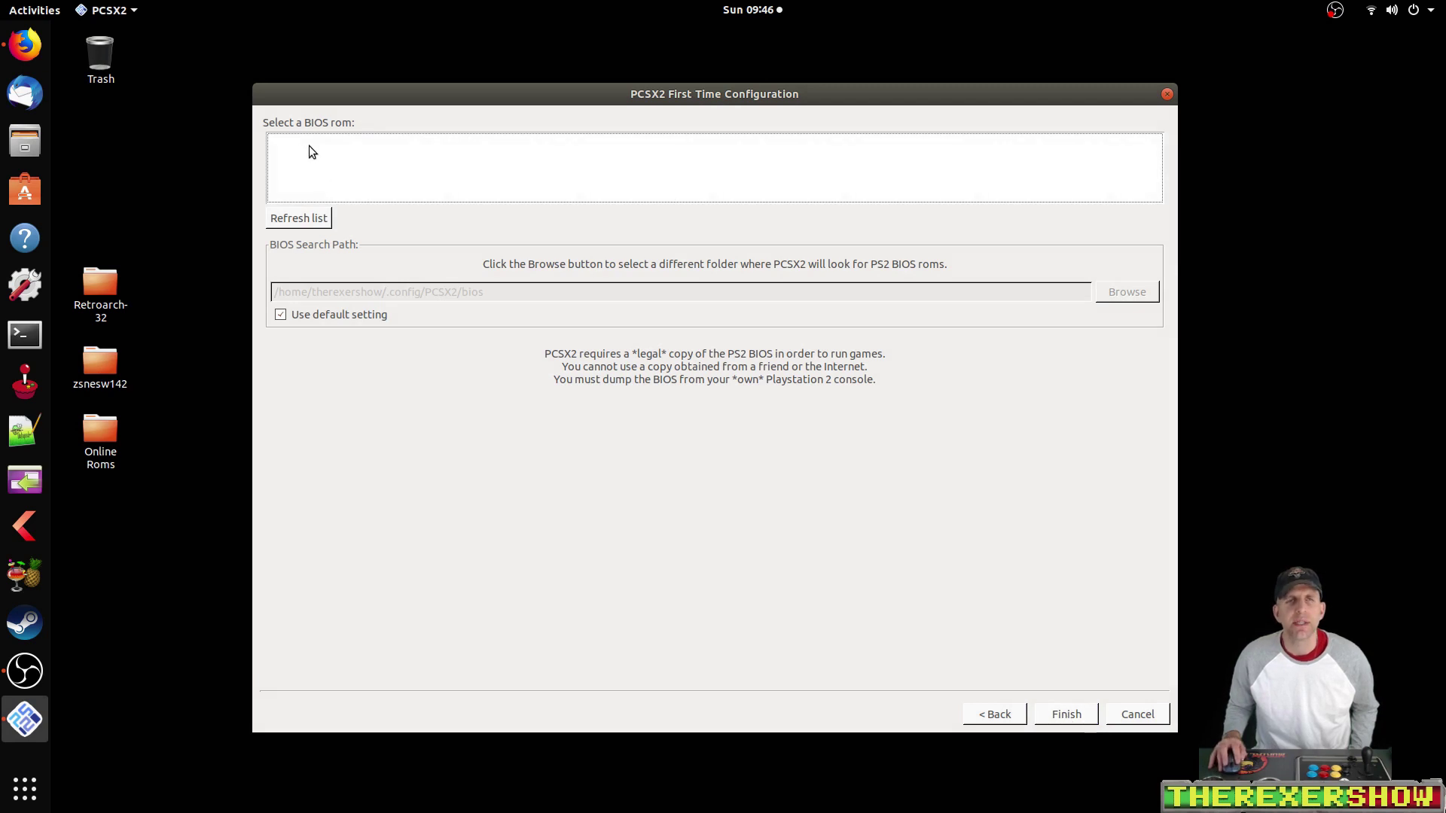
pyautogui.click(280, 314)
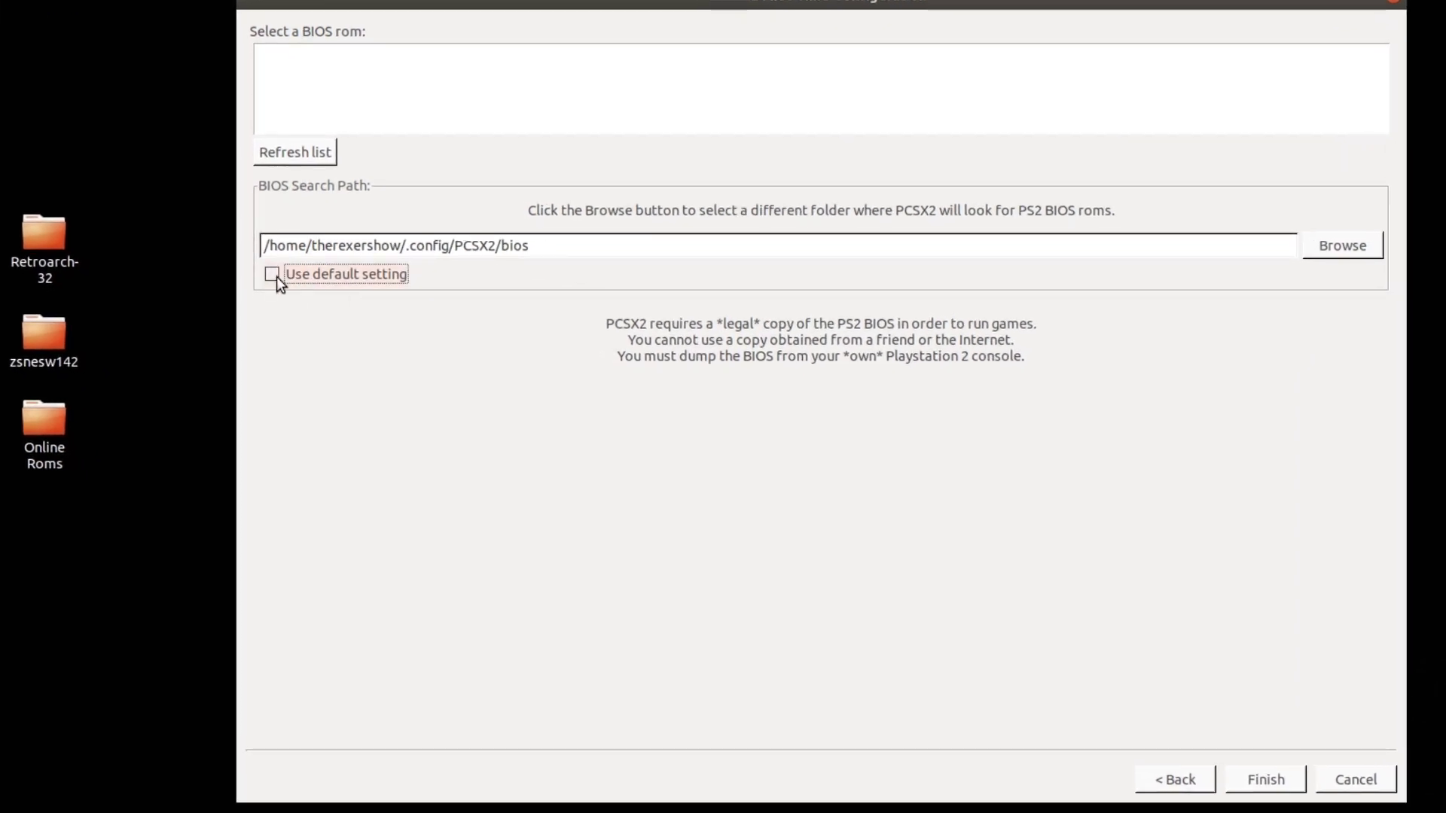
pyautogui.click(276, 276)
pyautogui.click(272, 277)
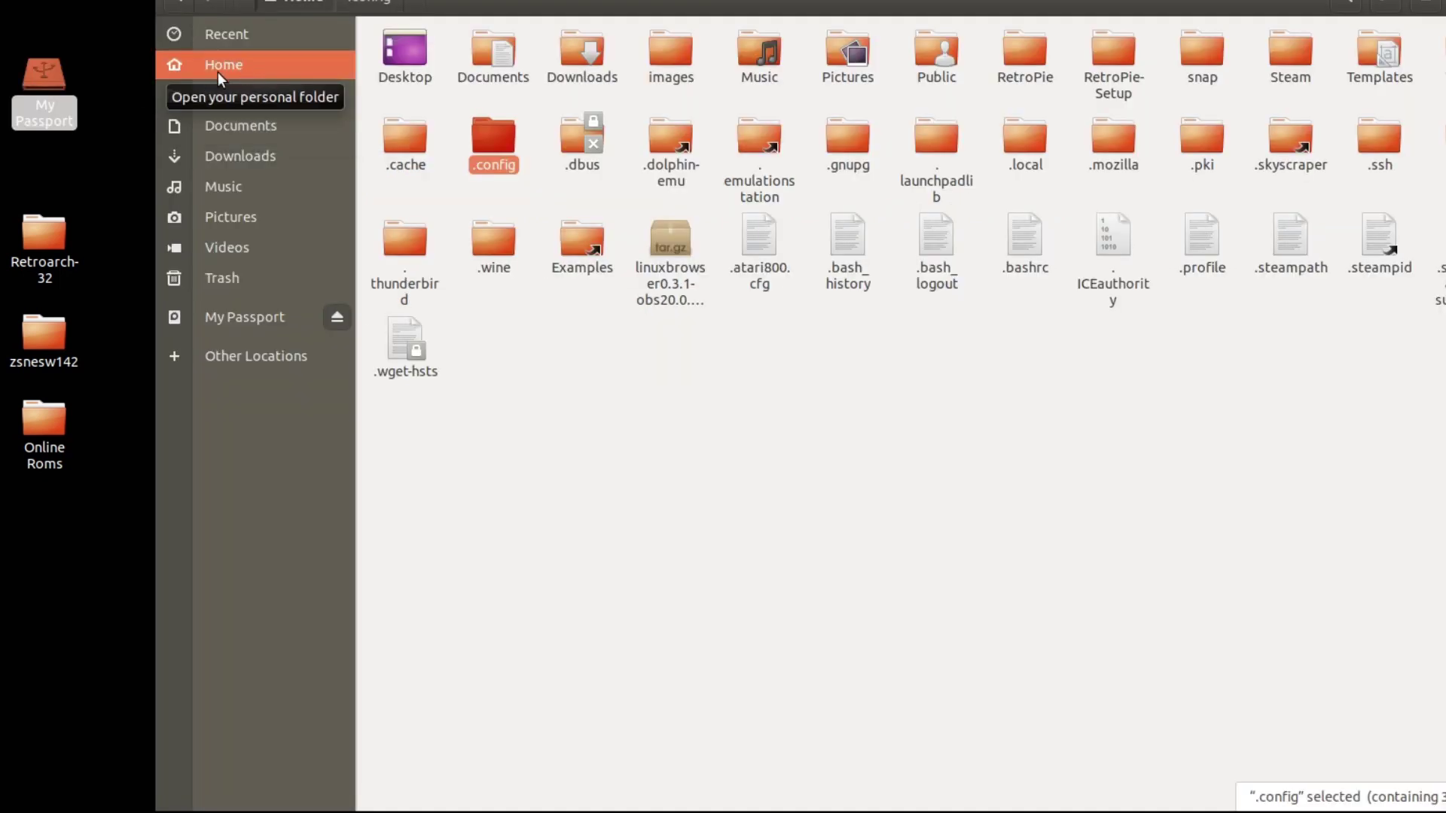
# Step: In the file manager, paste the copied ps2_bios folder into the home folder's .config/PCSX2/bios directory
pyautogui.doubleClick(481, 132)
pyautogui.doubleClick(757, 154)
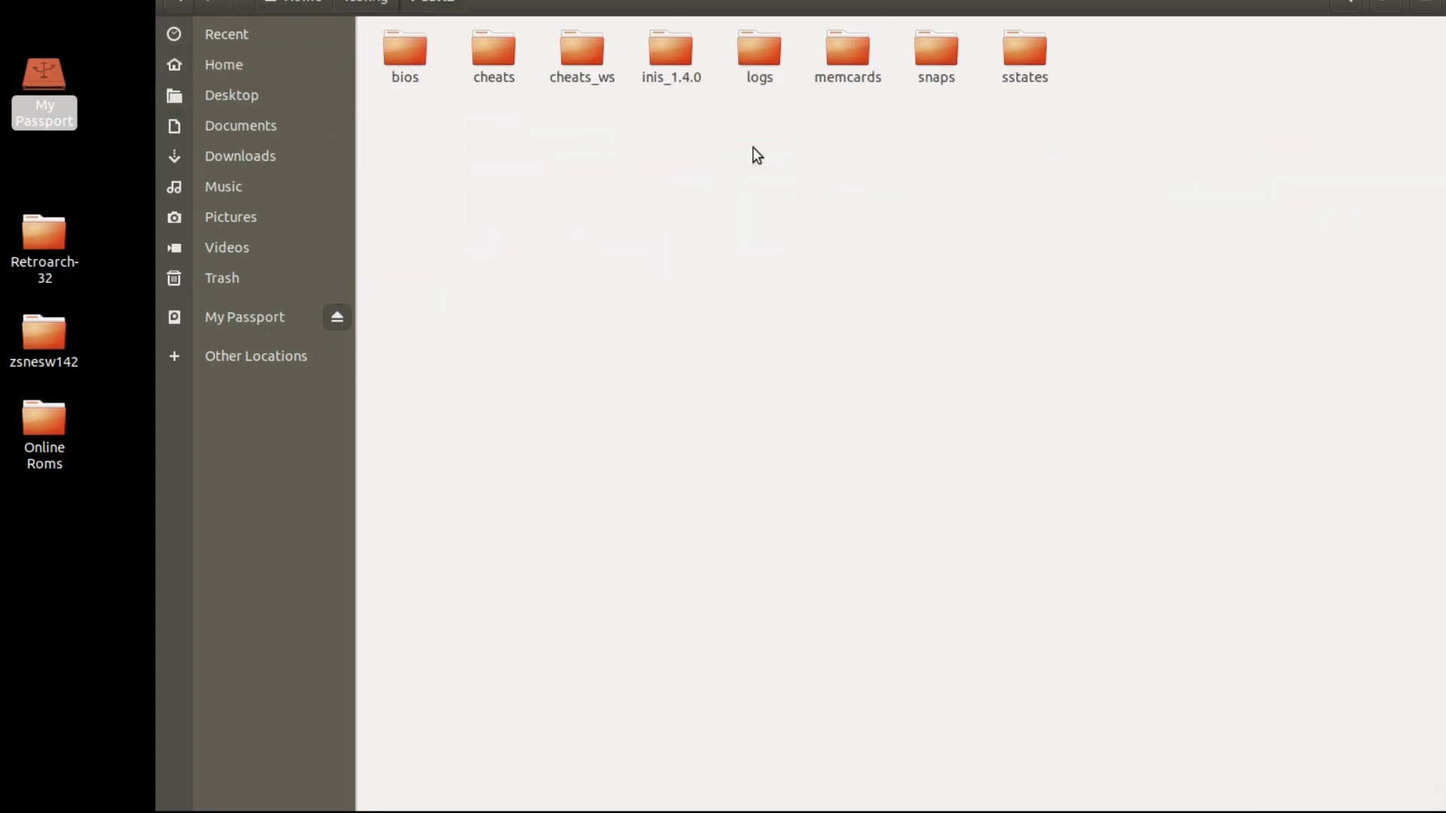
pyautogui.doubleClick(401, 57)
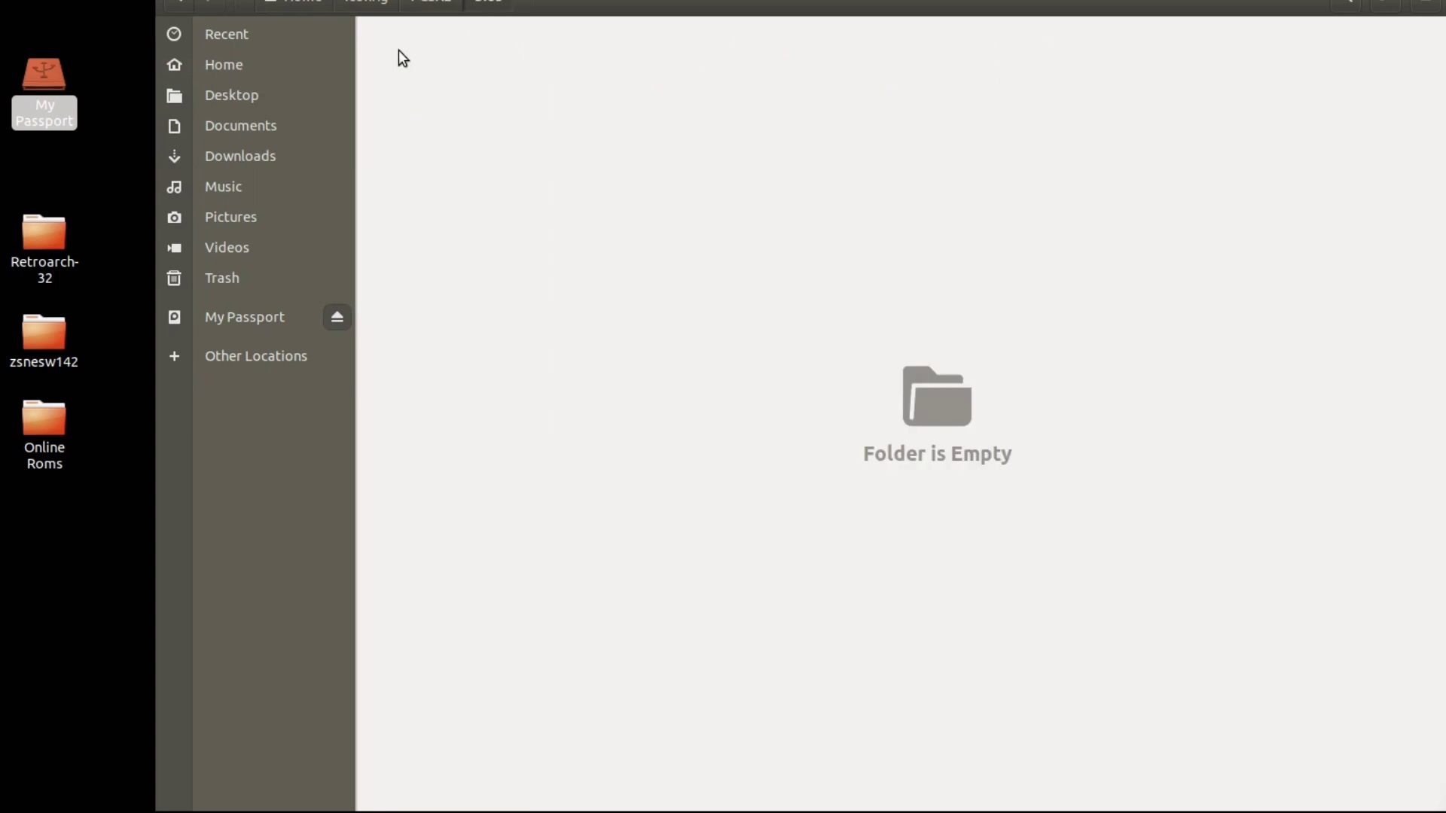
pyautogui.rightClick(471, 116)
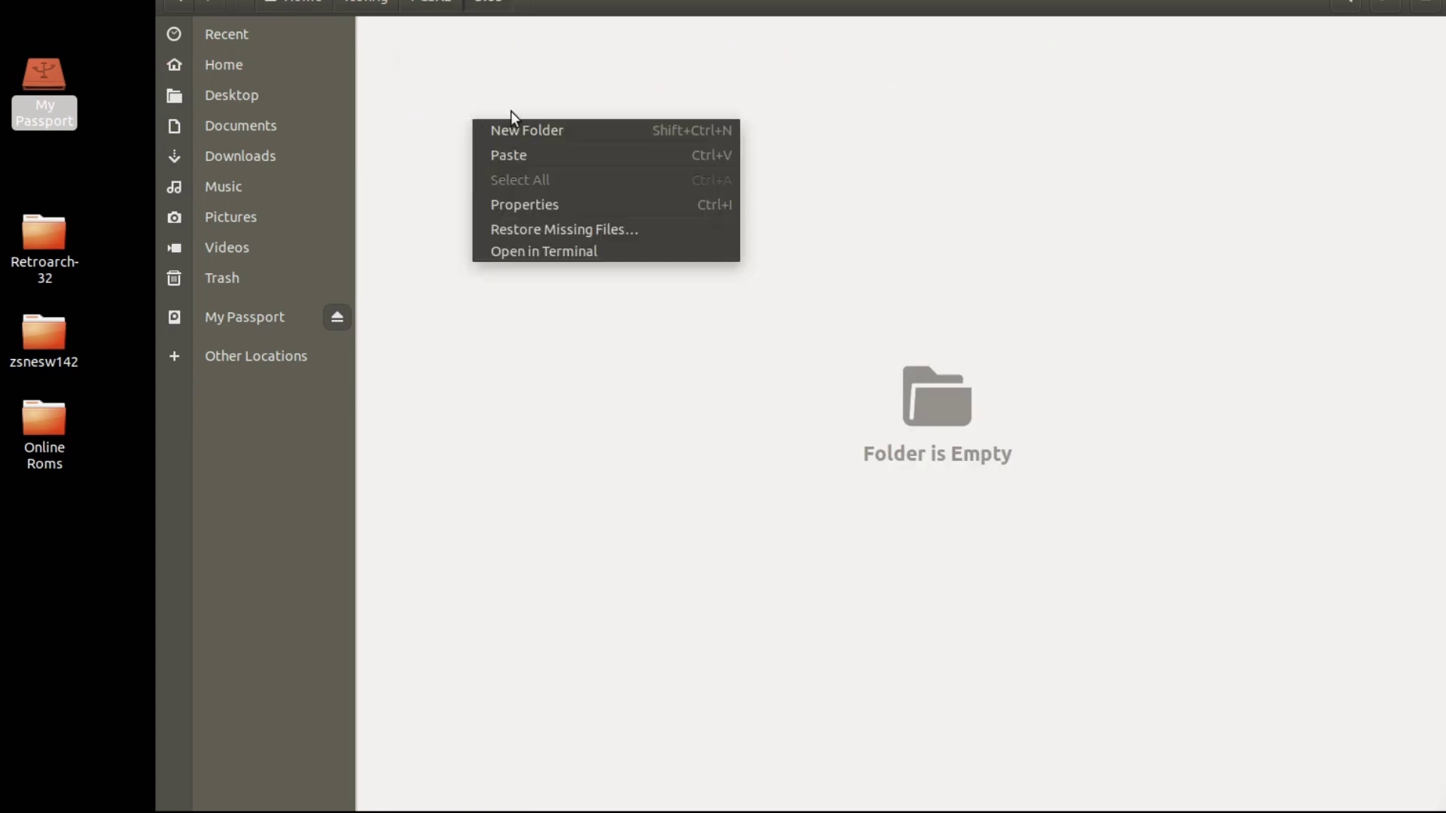
pyautogui.click(533, 153)
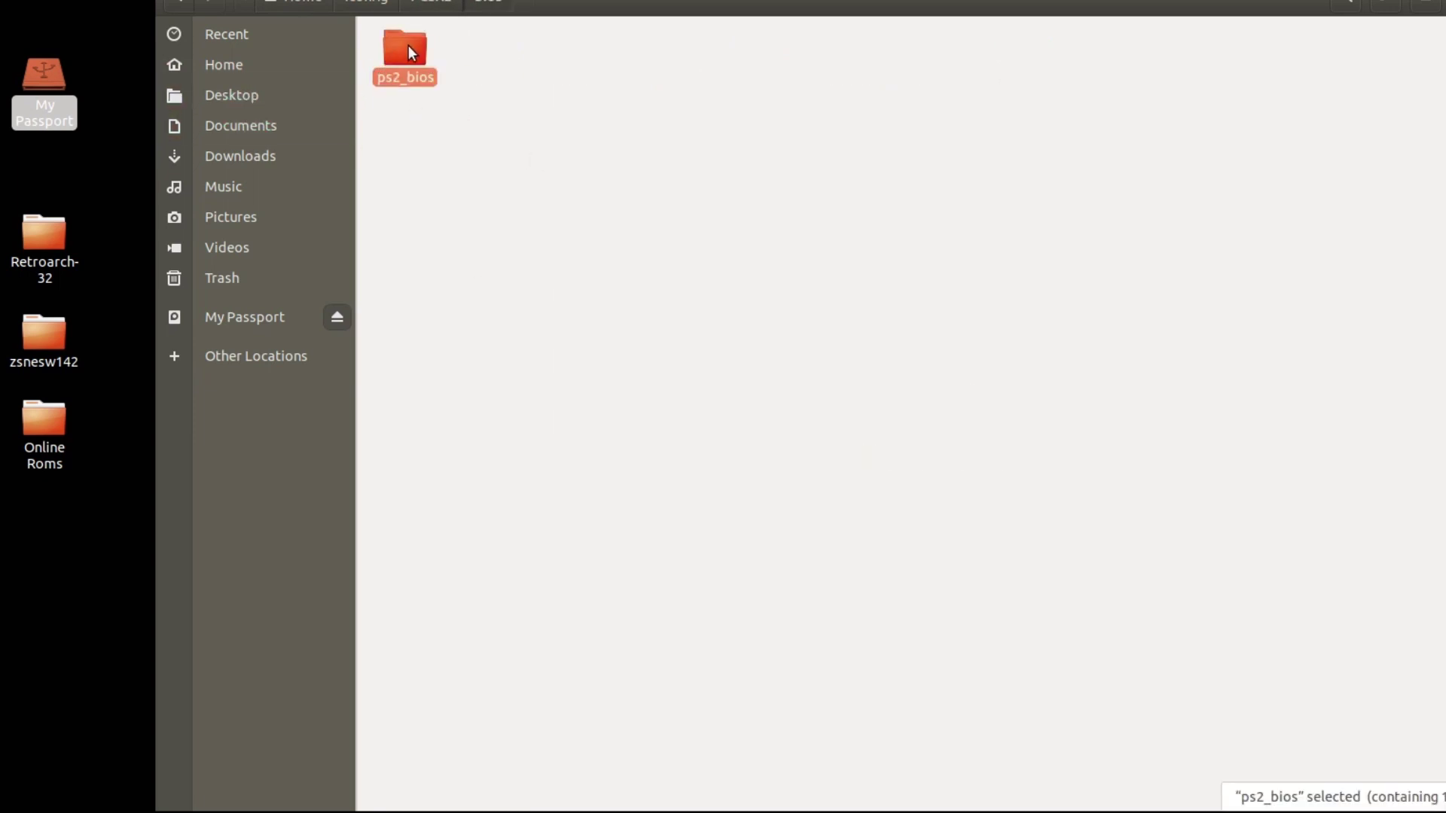
# Step: Open the pasted ps2_bios folder and copy all the BIOS files inside it
pyautogui.doubleClick(404, 52)
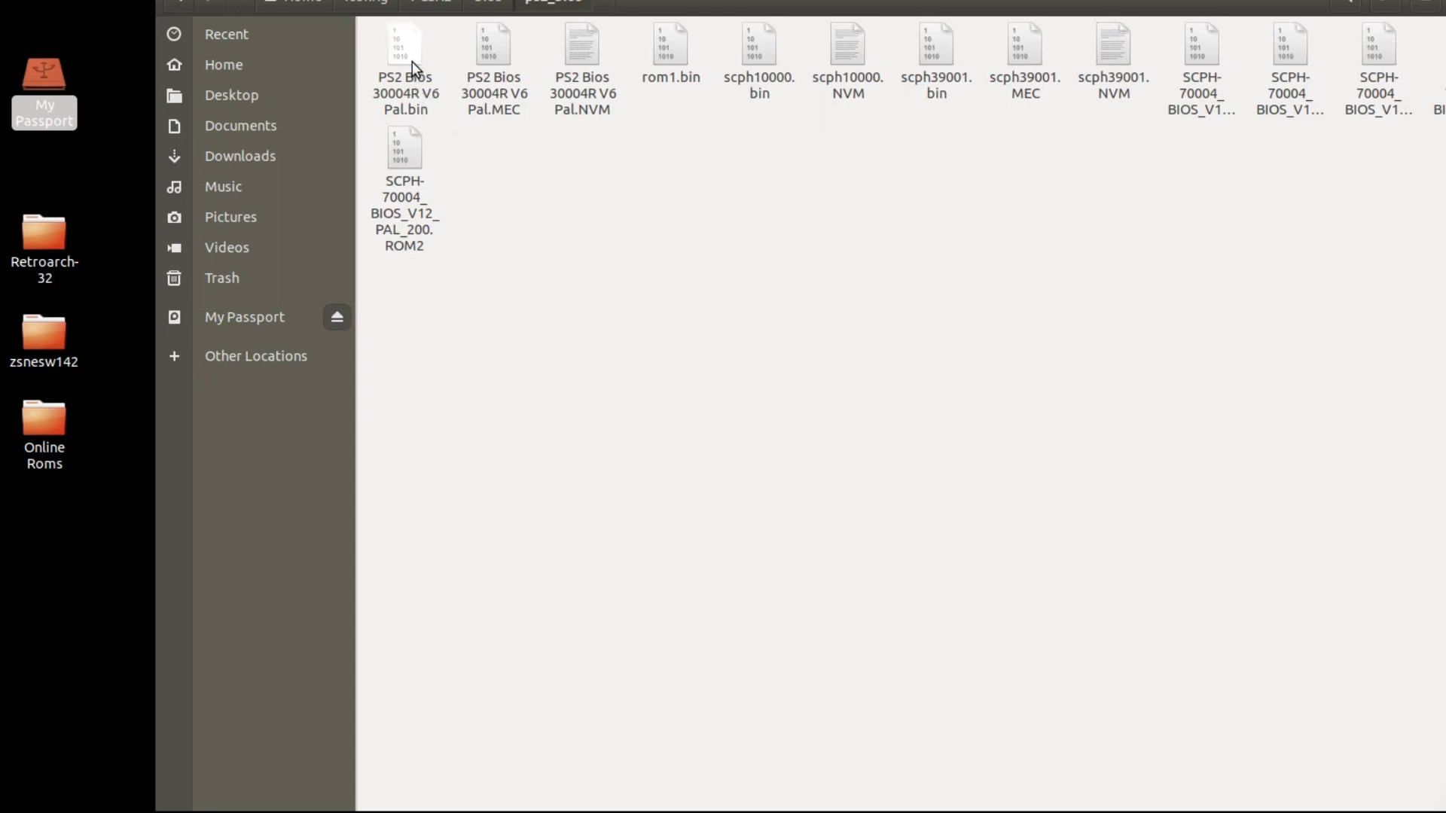
pyautogui.click(413, 62)
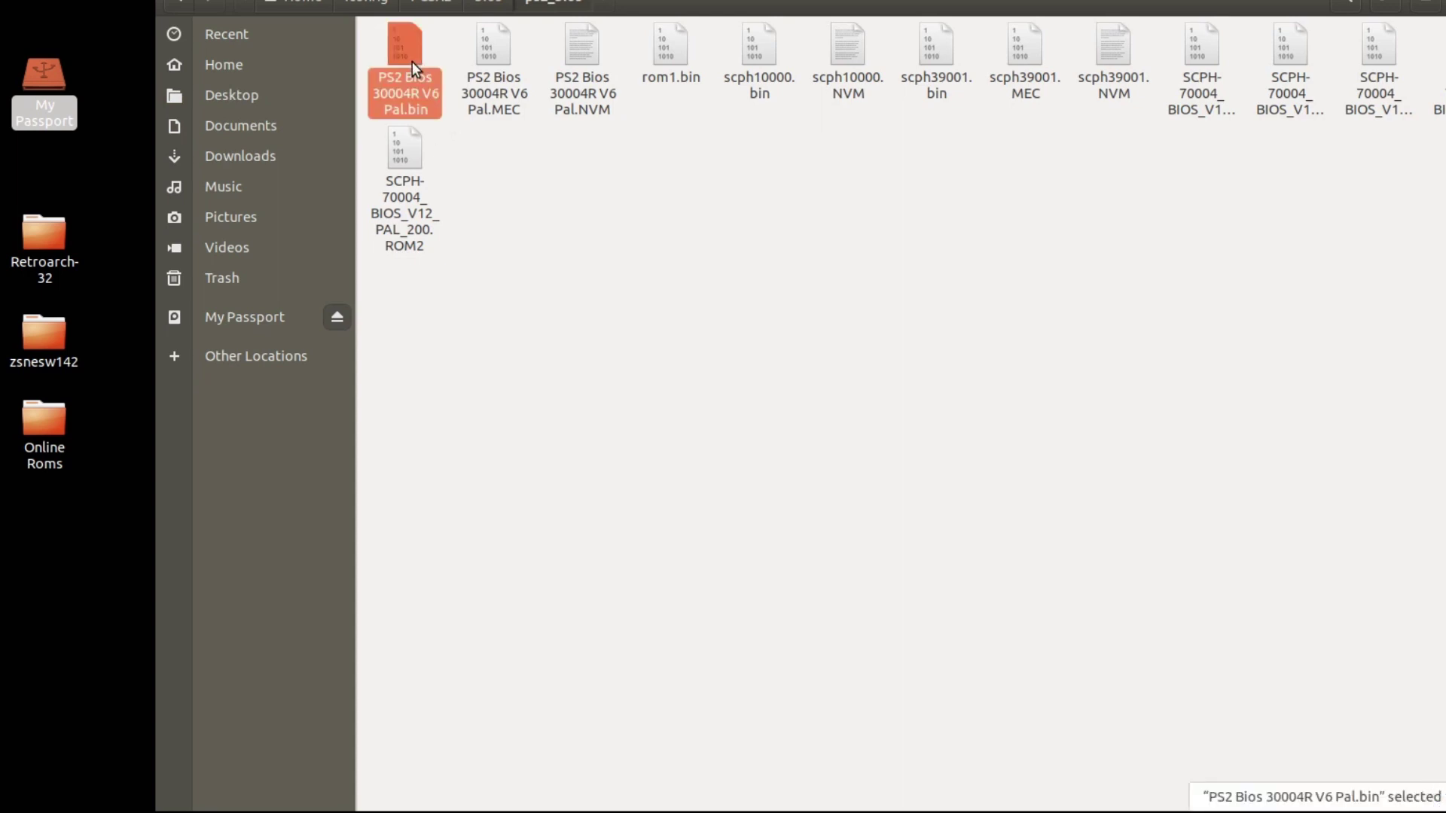
pyautogui.hotkey('shift', 'Right')
pyautogui.hotkey('shift', 'Right')
pyautogui.hotkey('shift', 'Right')
pyautogui.hotkey('shift', 'Right')
pyautogui.hotkey('shift', 'Right')
pyautogui.hotkey('shift', 'Right')
pyautogui.hotkey('shift', 'Right')
pyautogui.hotkey('shift', 'Right')
pyautogui.hotkey('shift', 'Right')
pyautogui.hotkey('shift', 'Right')
pyautogui.hotkey('shift', 'Right')
pyautogui.hotkey('shift', 'Right')
pyautogui.hotkey('shift', 'Right')
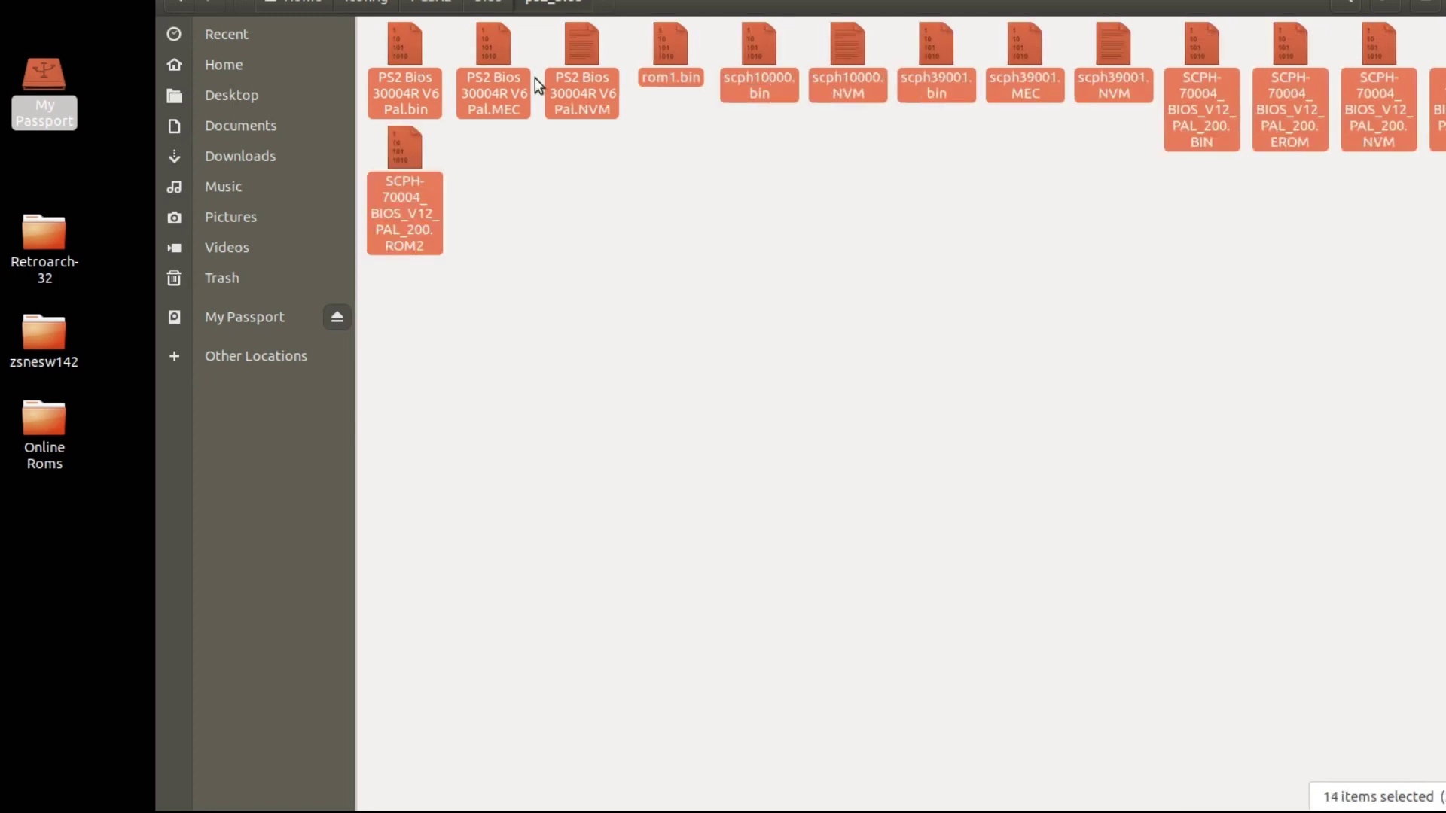
pyautogui.rightClick(581, 61)
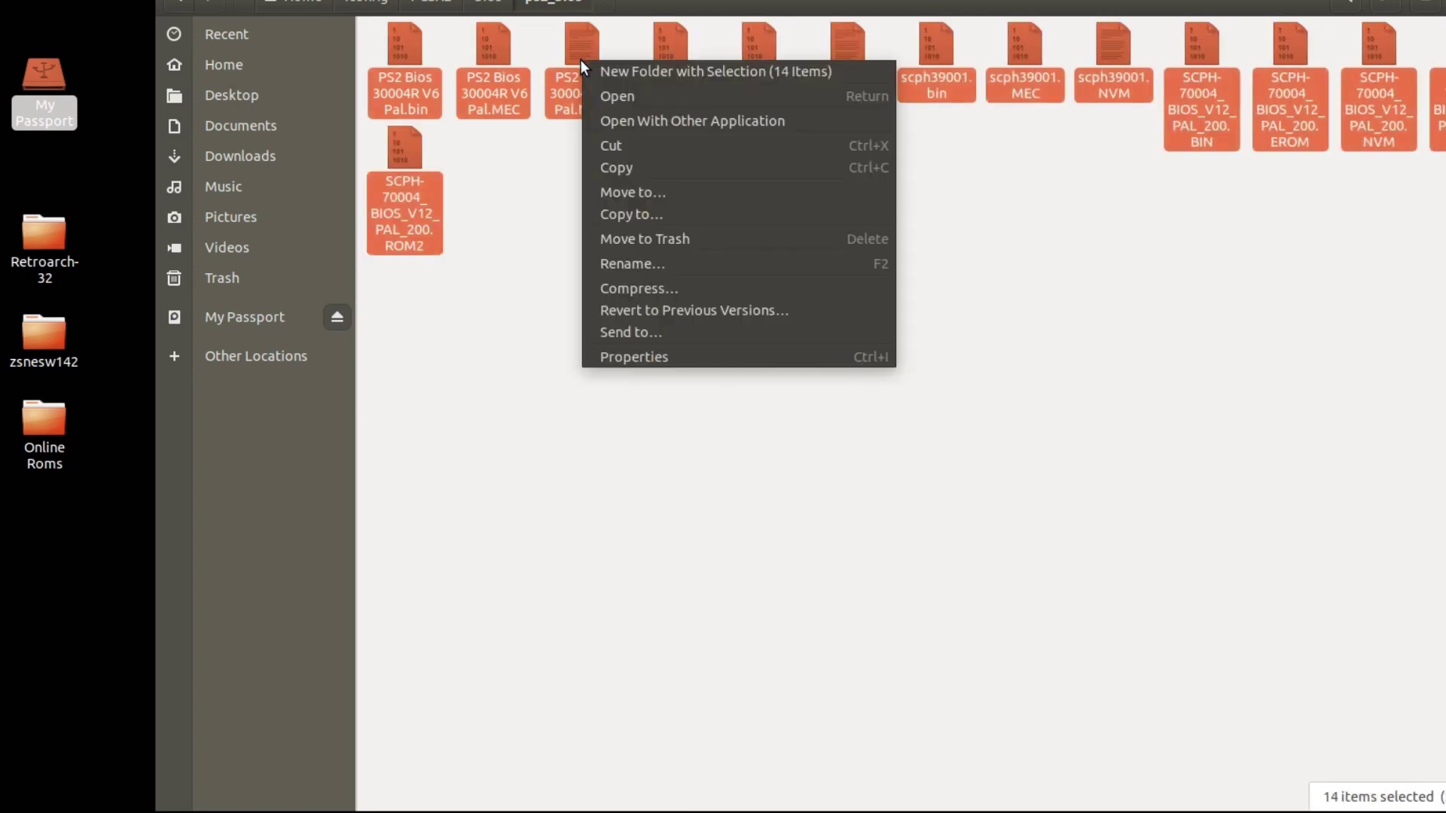
pyautogui.click(636, 169)
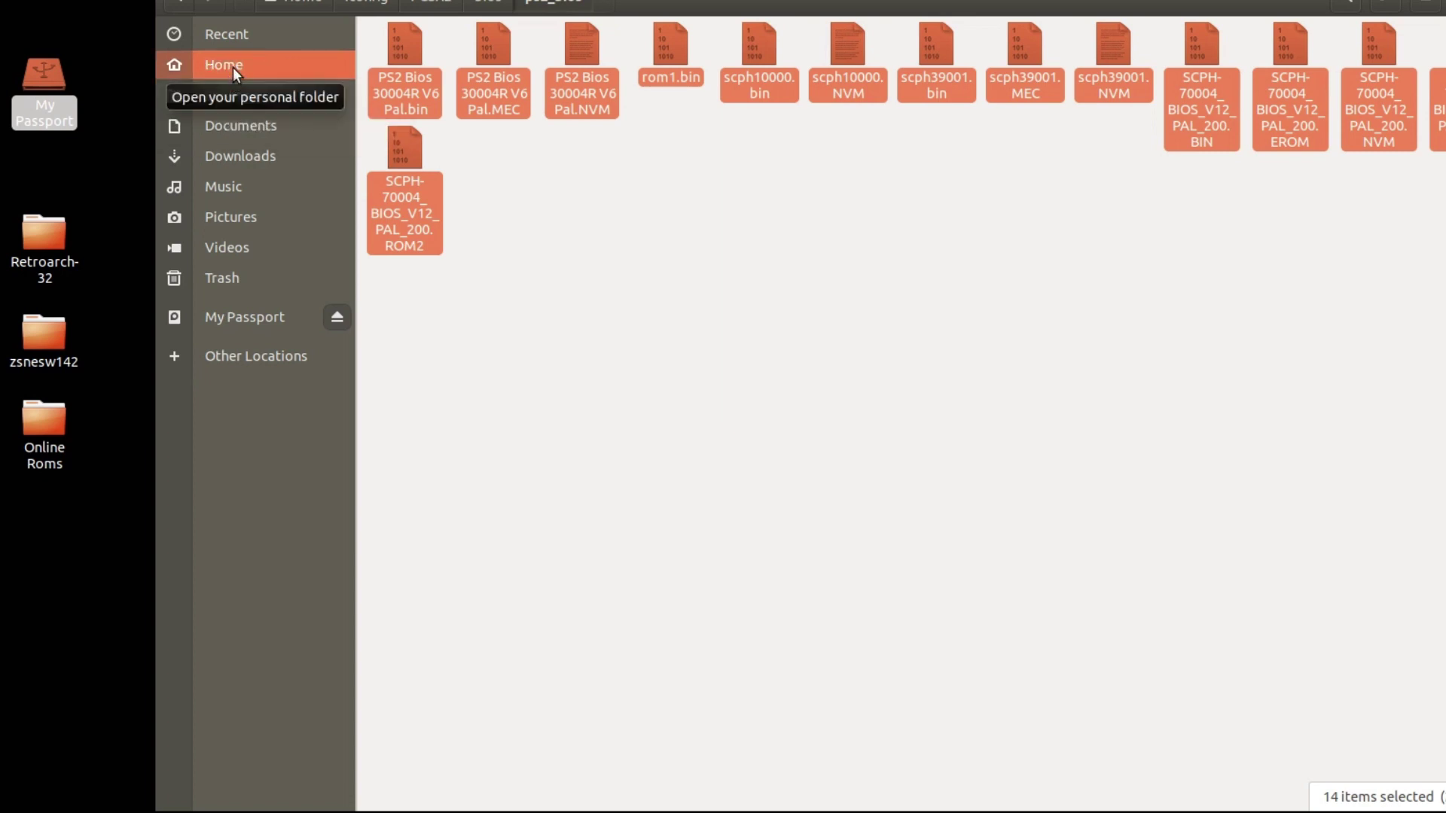
# Step: Return to the parent bios folder and paste the copied BIOS files directly into it
pyautogui.click(190, 3)
pyautogui.click(449, 180)
pyautogui.rightClick(453, 175)
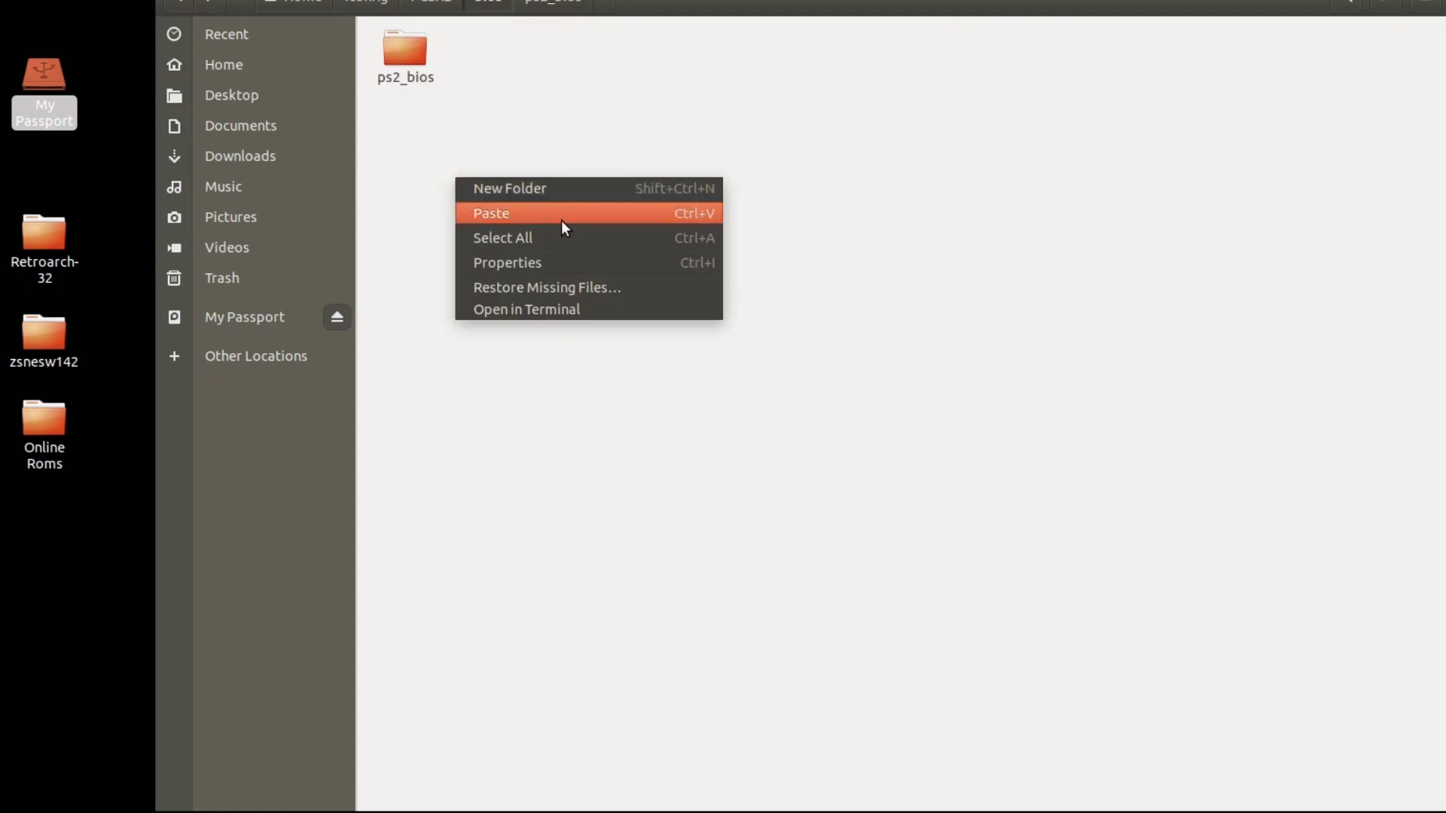
pyautogui.click(562, 218)
pyautogui.click(807, 293)
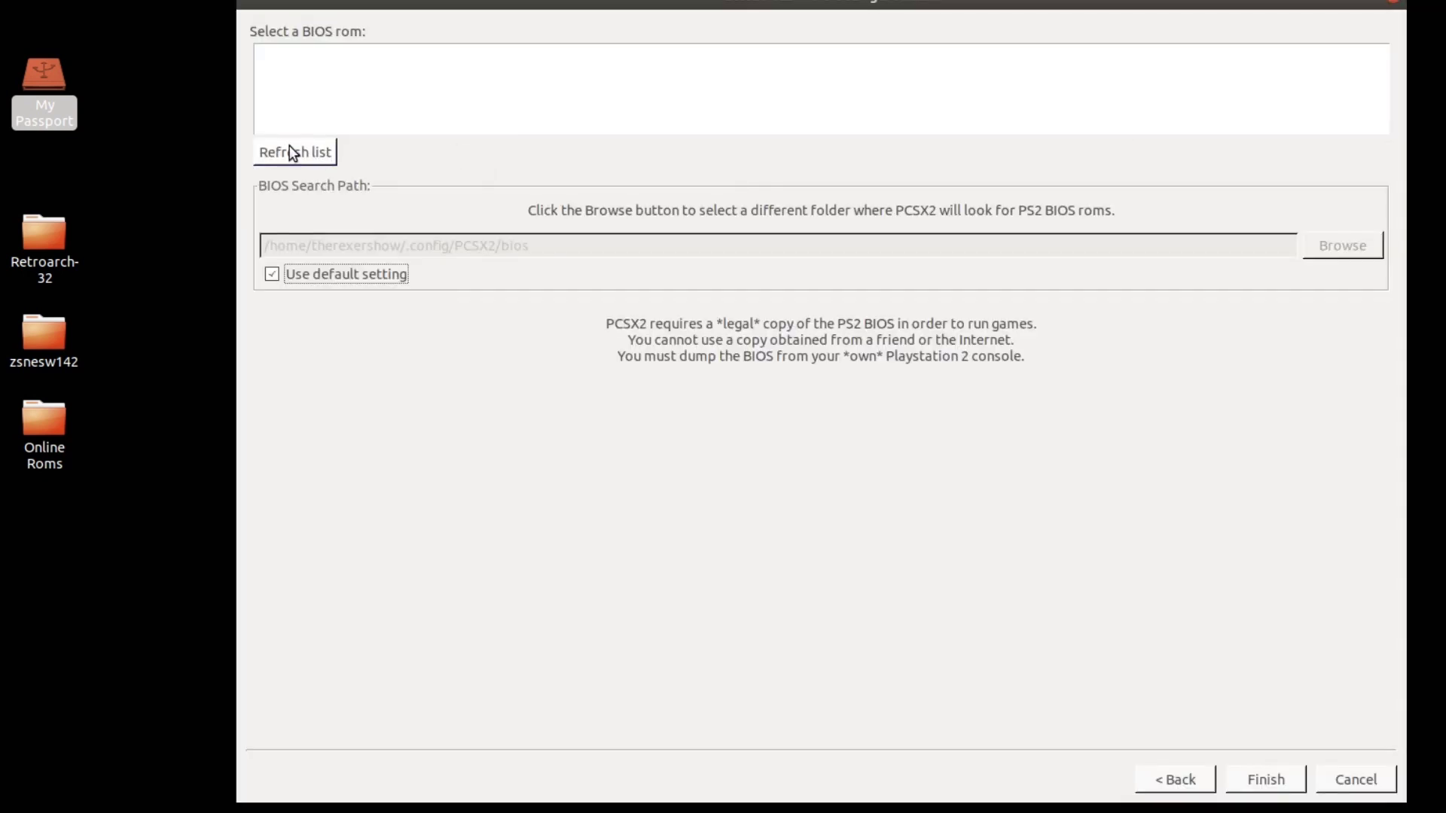
# Step: Refresh the BIOS list, select the USA v01.60 console ROM, finish the first-time configuration, and minimize the program log
pyautogui.click(294, 152)
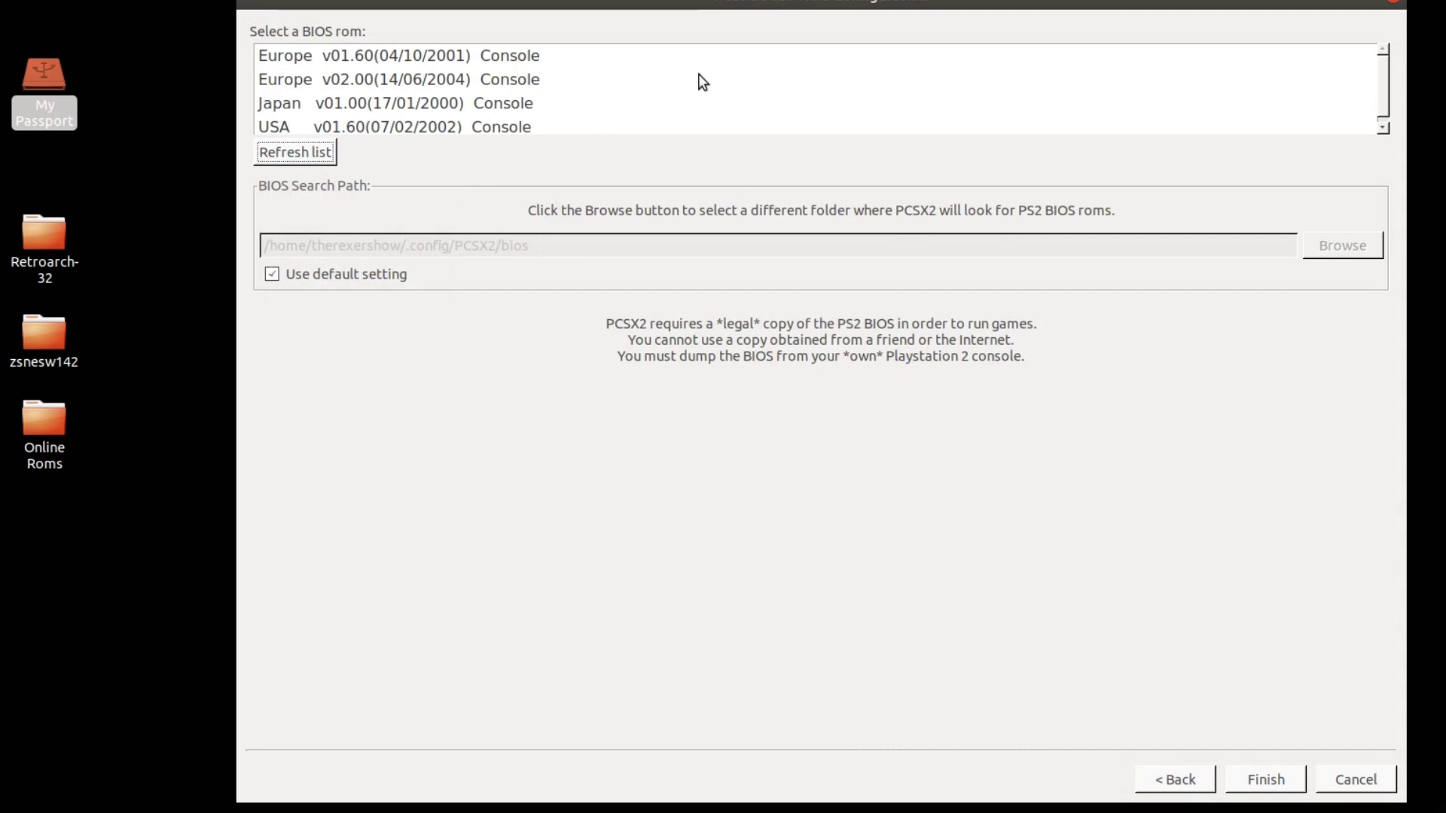
pyautogui.click(387, 132)
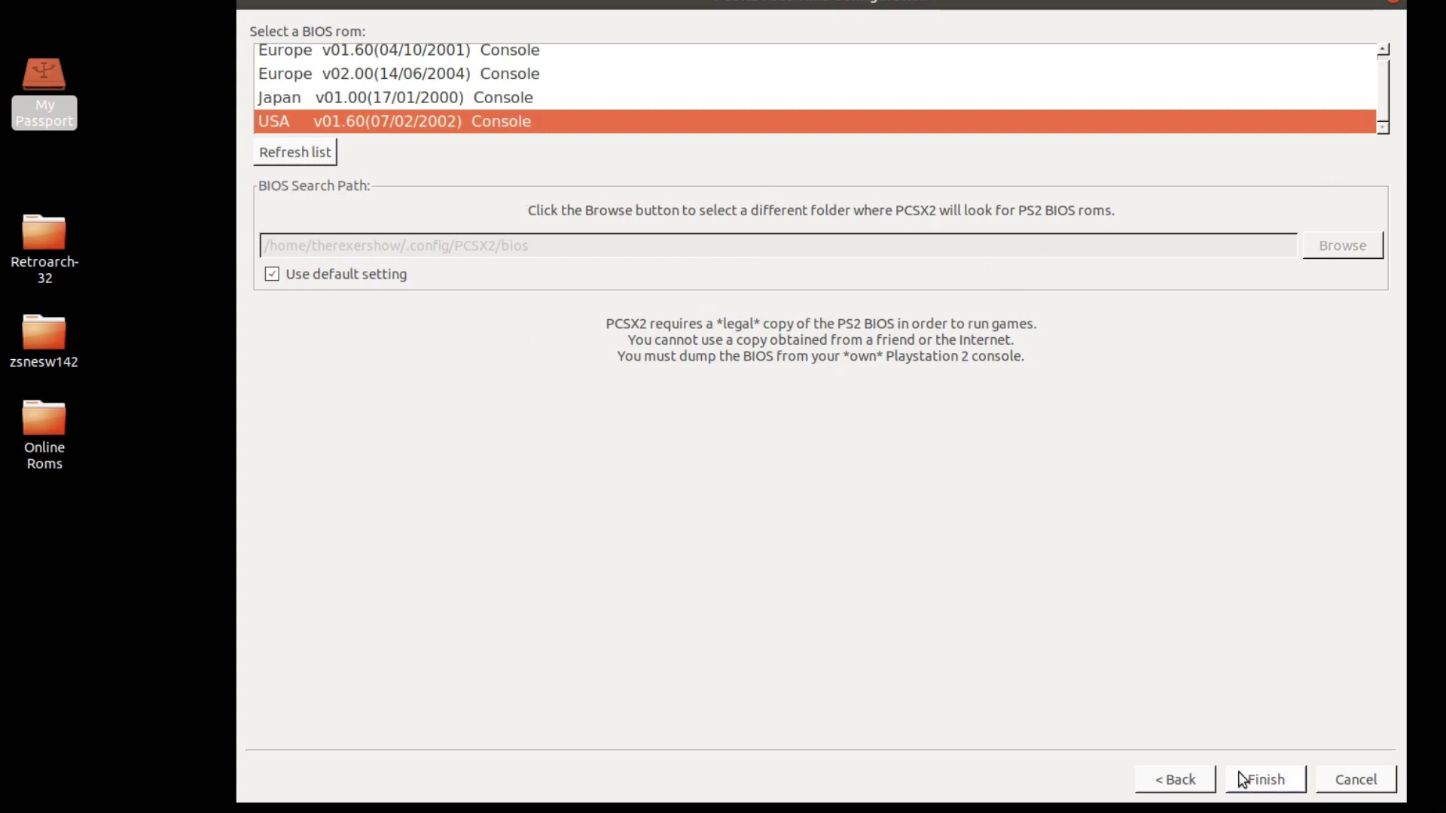
pyautogui.click(1267, 779)
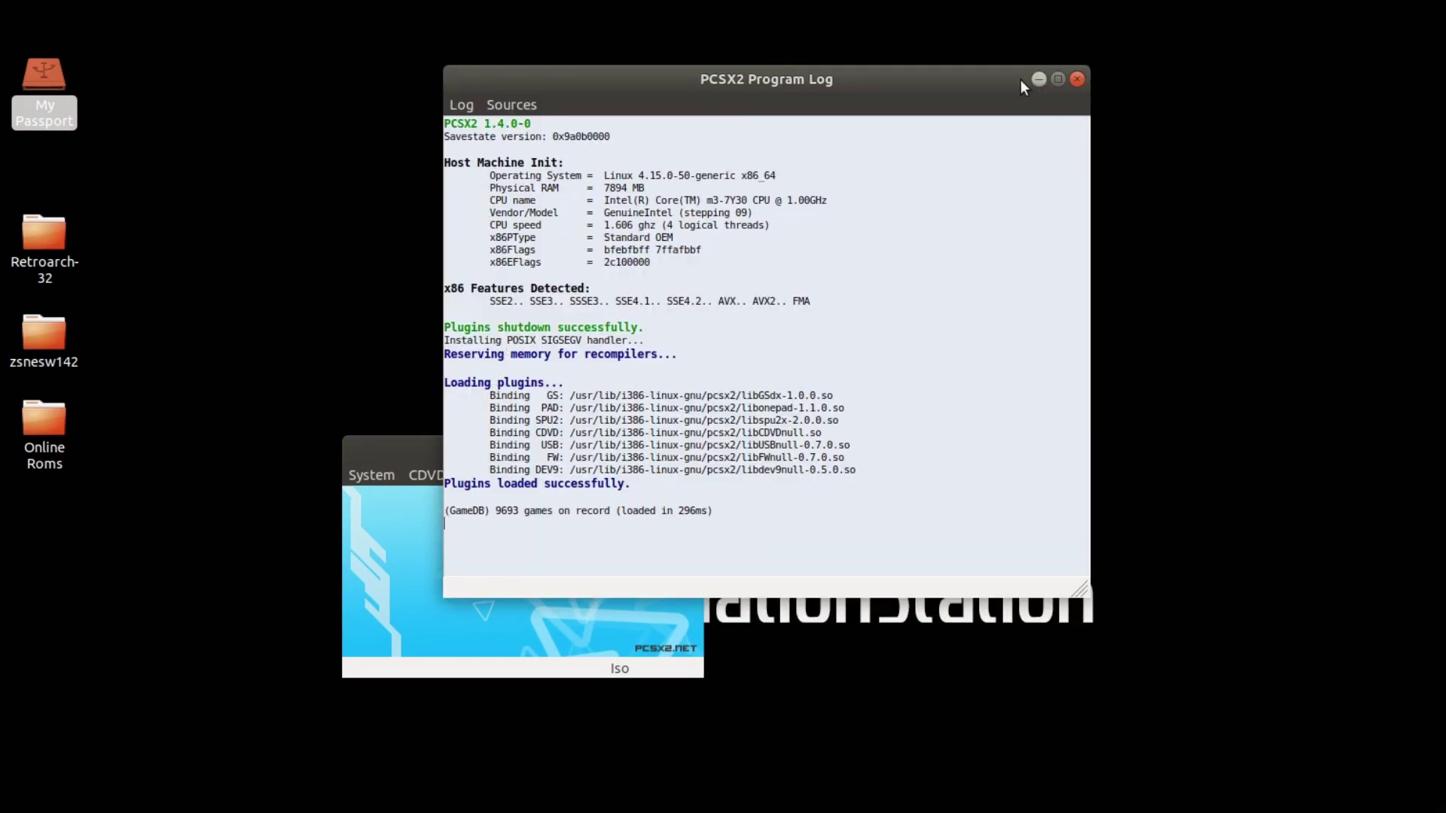
pyautogui.click(1041, 83)
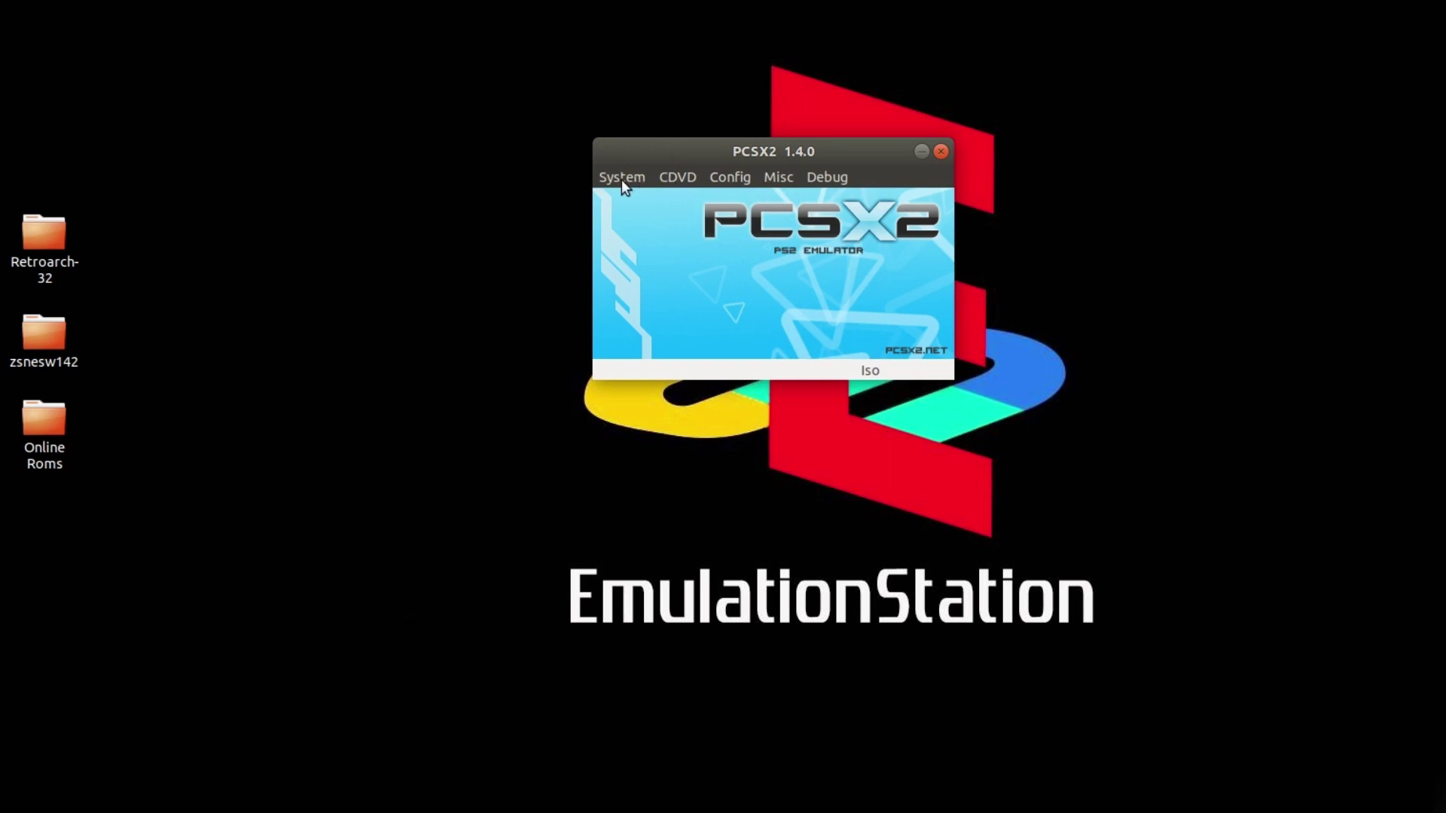
# Step: View the OnePAD controller settings, try mapping Pad 2's directional Up button, and discard the changes
pyautogui.click(726, 179)
pyautogui.moveTo(747, 302)
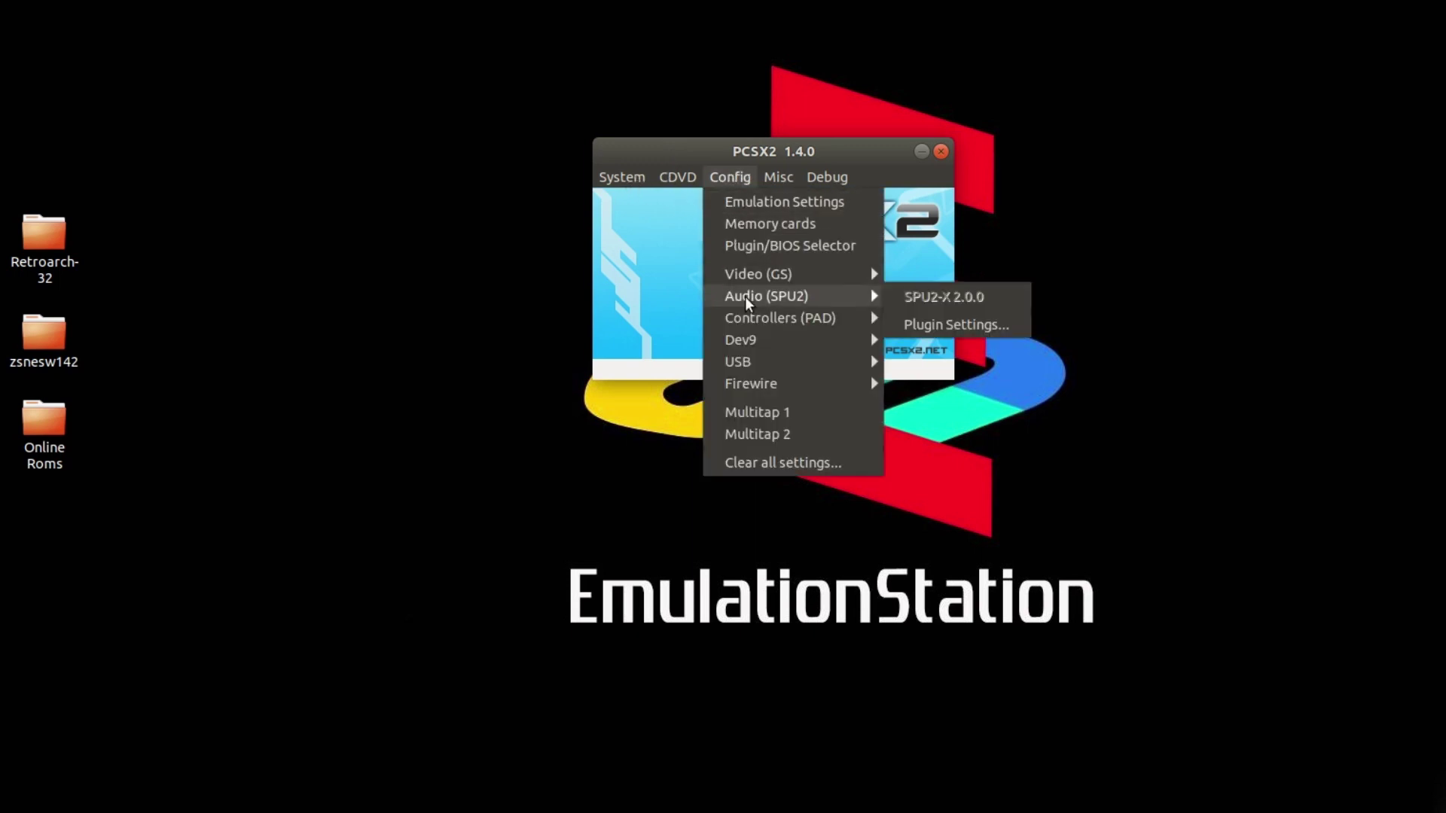
pyautogui.moveTo(875, 323)
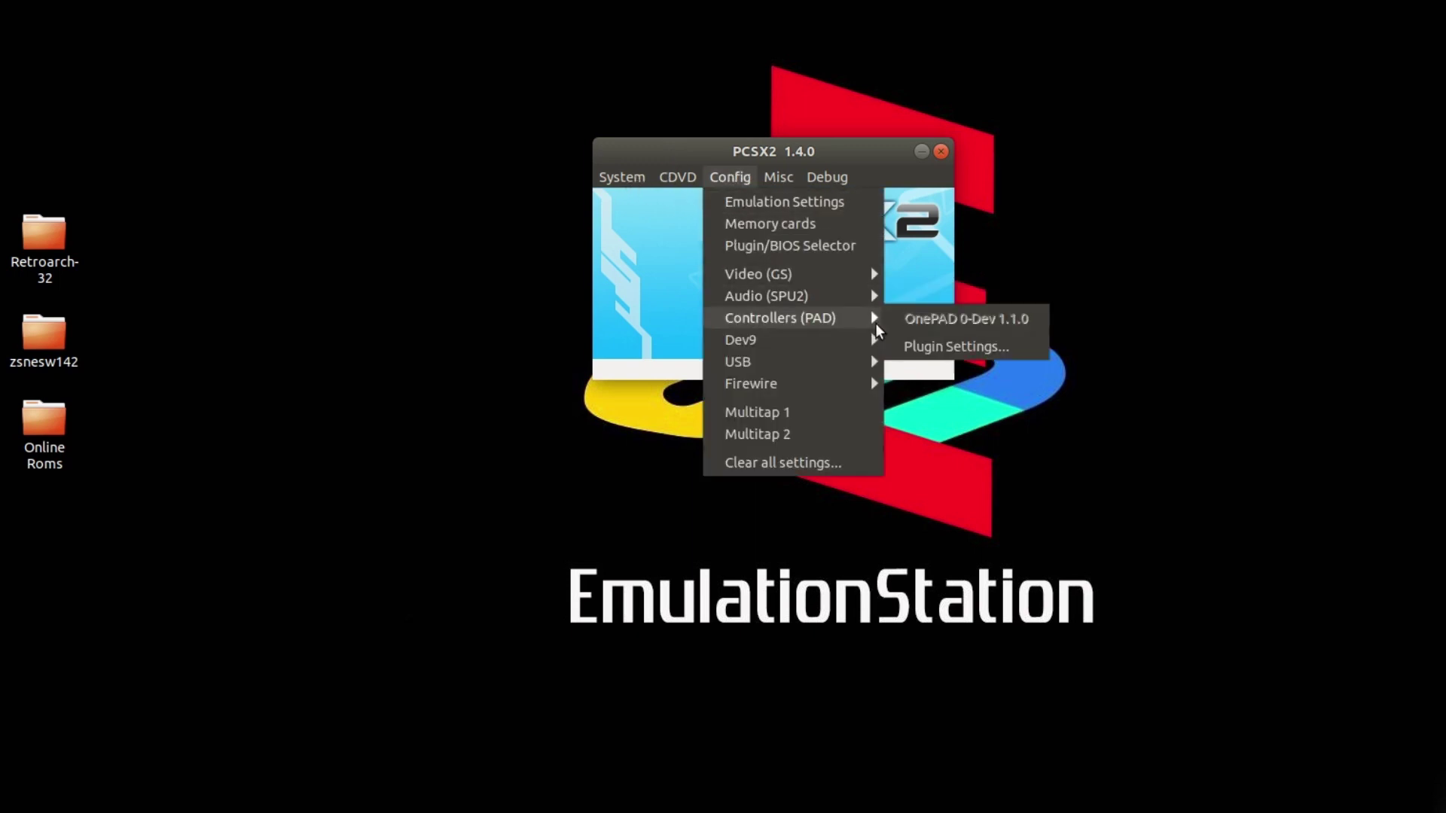
pyautogui.click(946, 347)
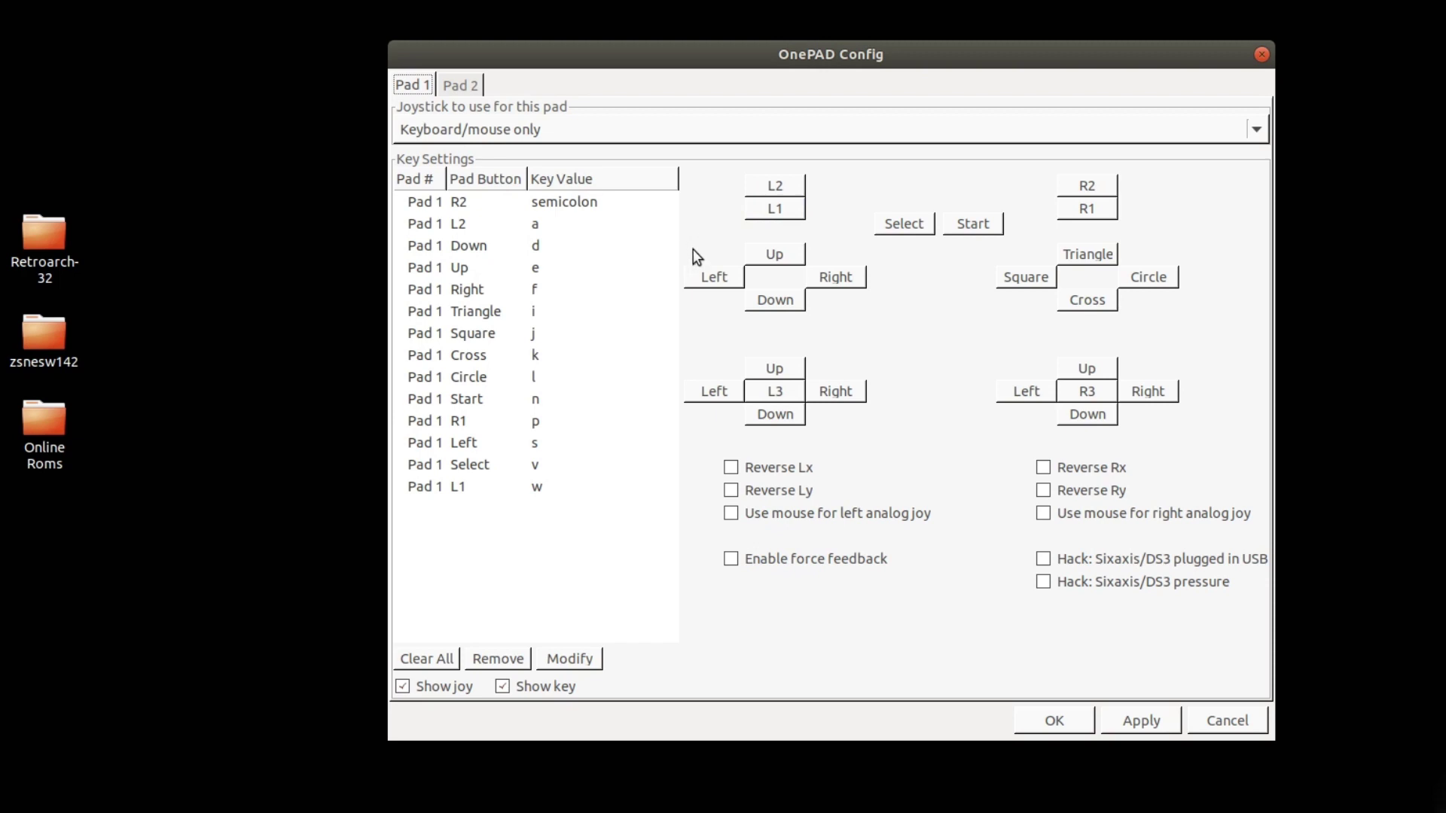
pyautogui.hotkey('ctrl', 'pagedown')
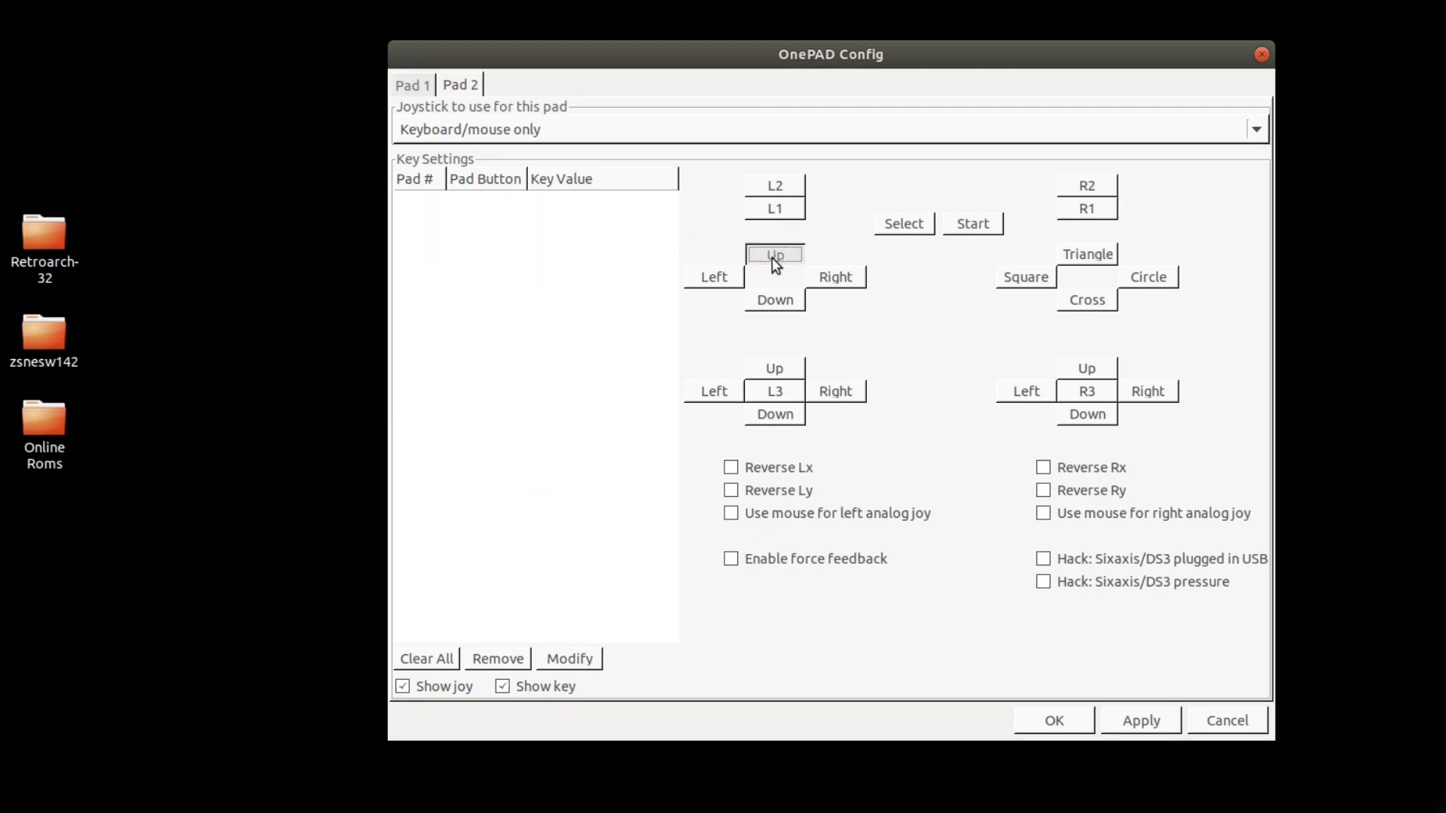
pyautogui.click(775, 255)
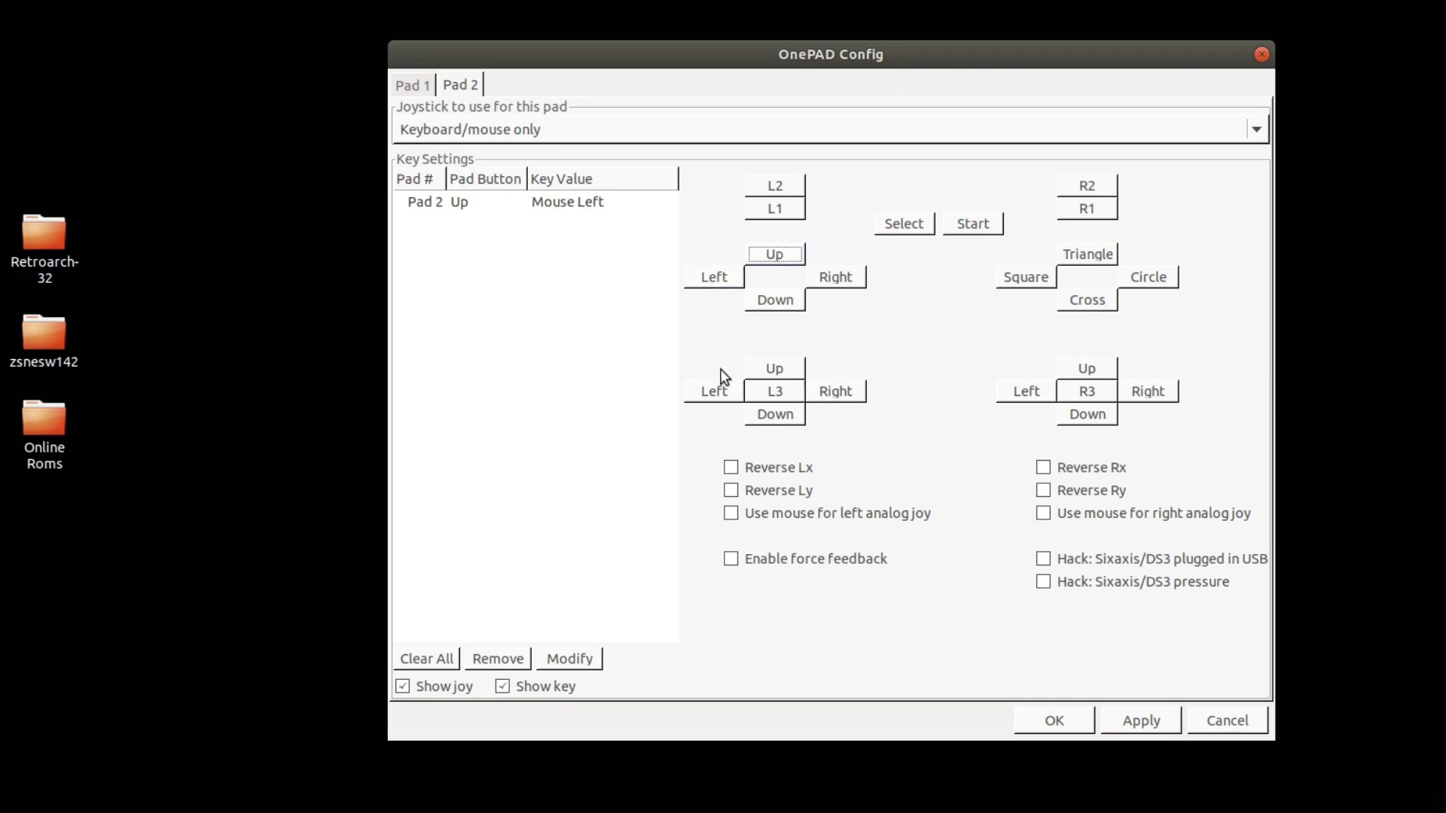
pyautogui.click(1214, 731)
# Step: Examine the Emulation Settings pages from EE/IOP through VUs, GS, GS Window, Speedhacks and Game Fixes, and close the dialog
pyautogui.click(729, 177)
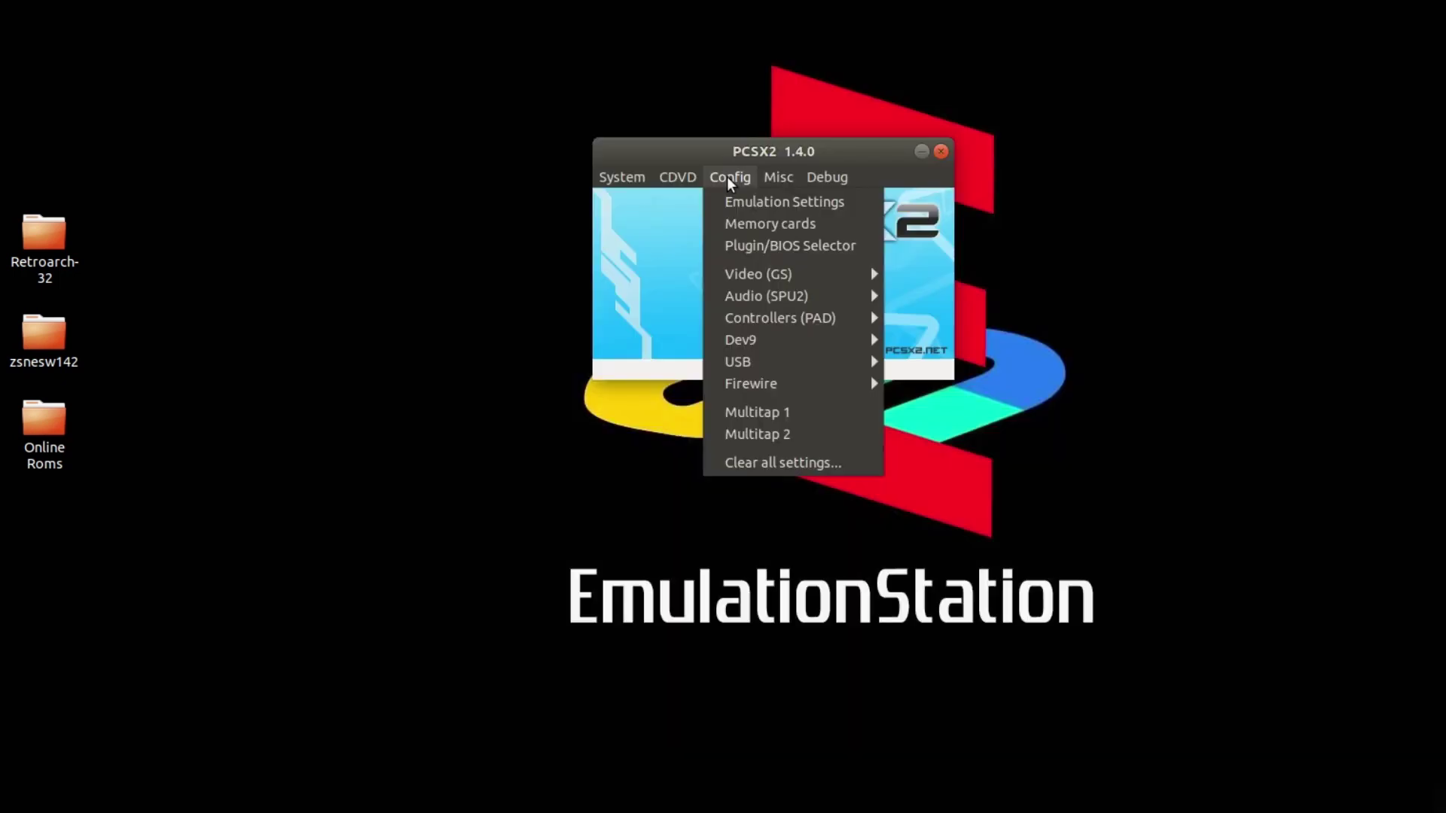
pyautogui.click(755, 208)
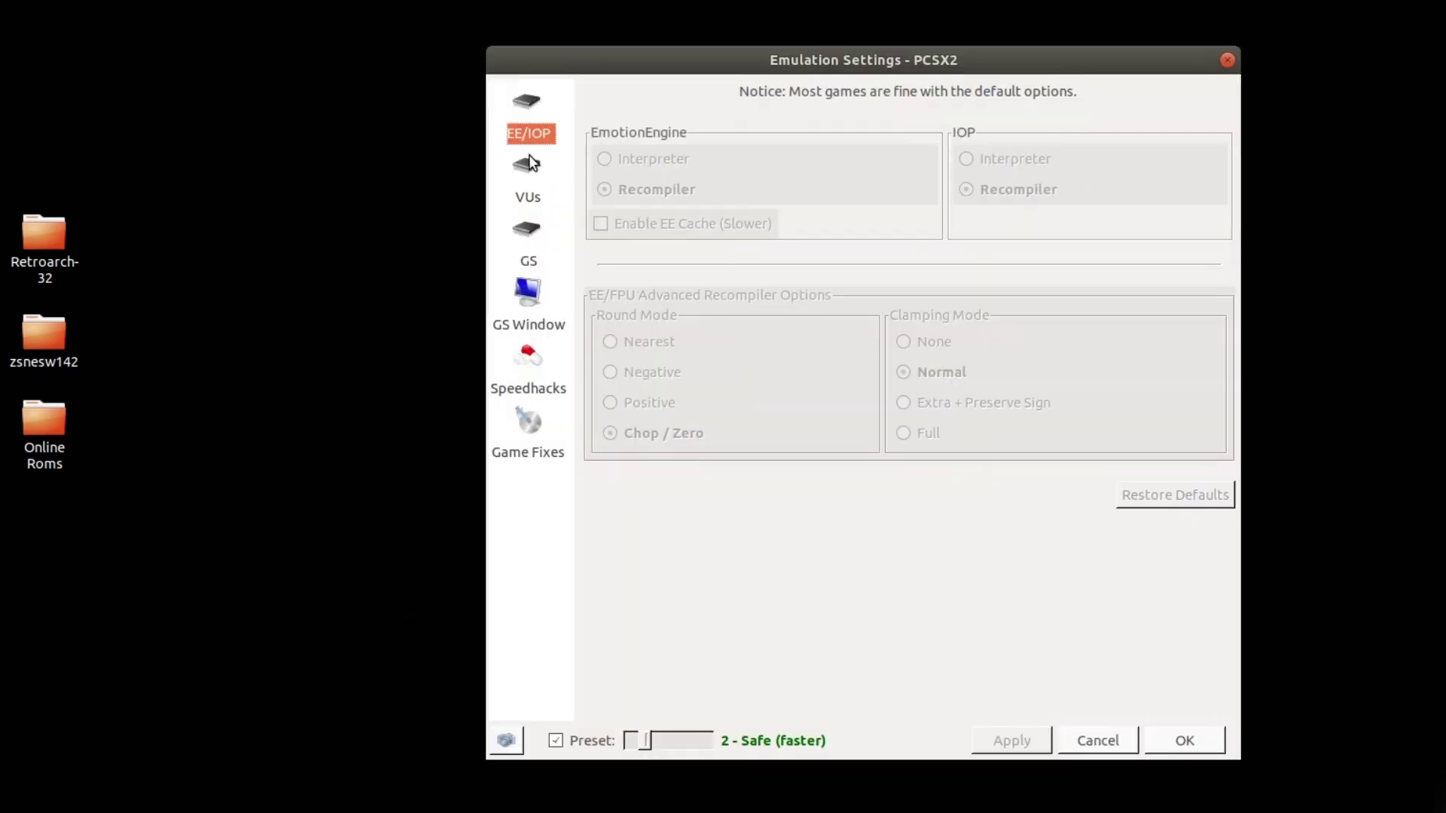
pyautogui.click(527, 169)
pyautogui.click(544, 252)
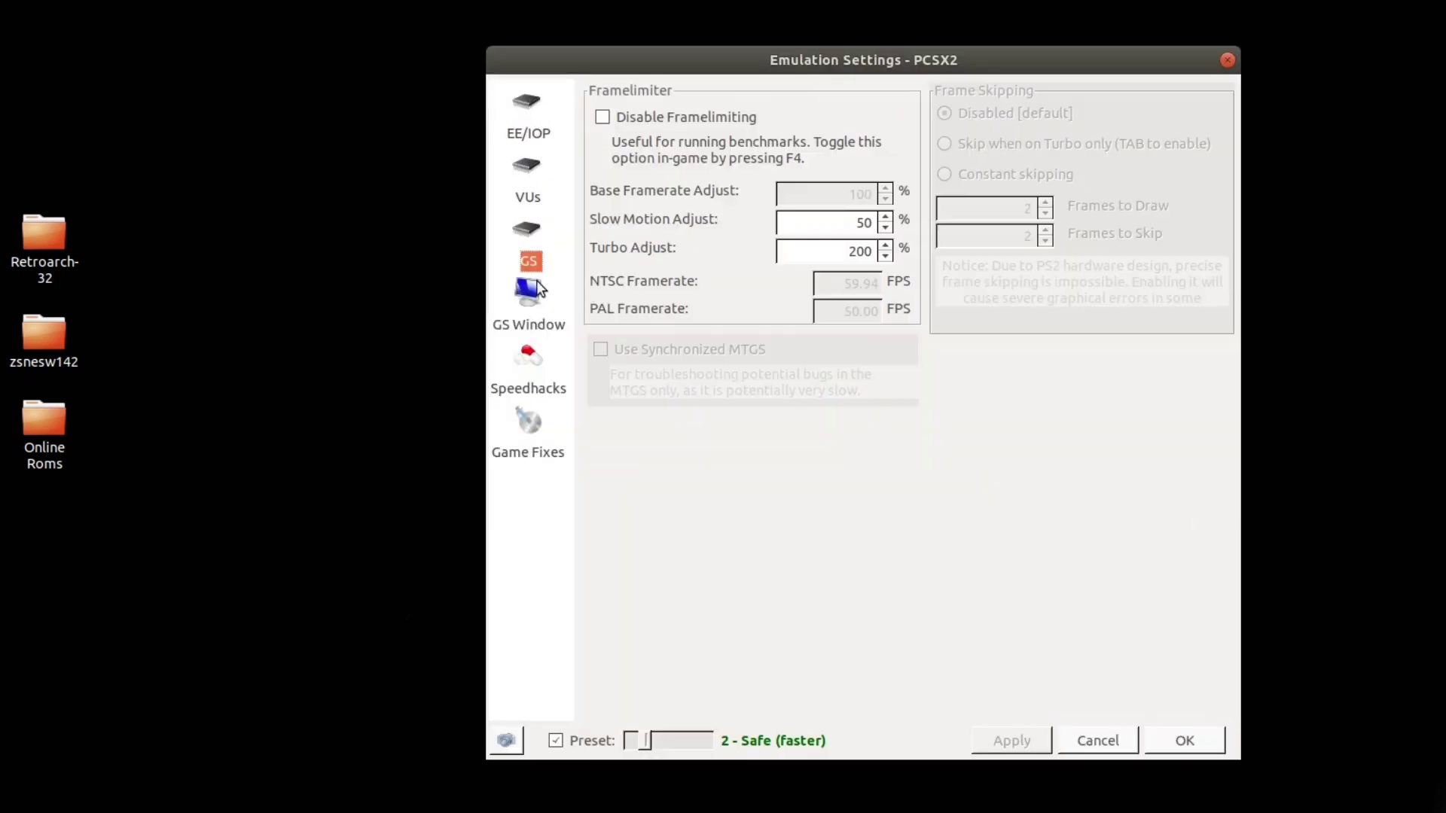
pyautogui.click(532, 305)
pyautogui.click(527, 364)
pyautogui.click(522, 432)
pyautogui.click(527, 107)
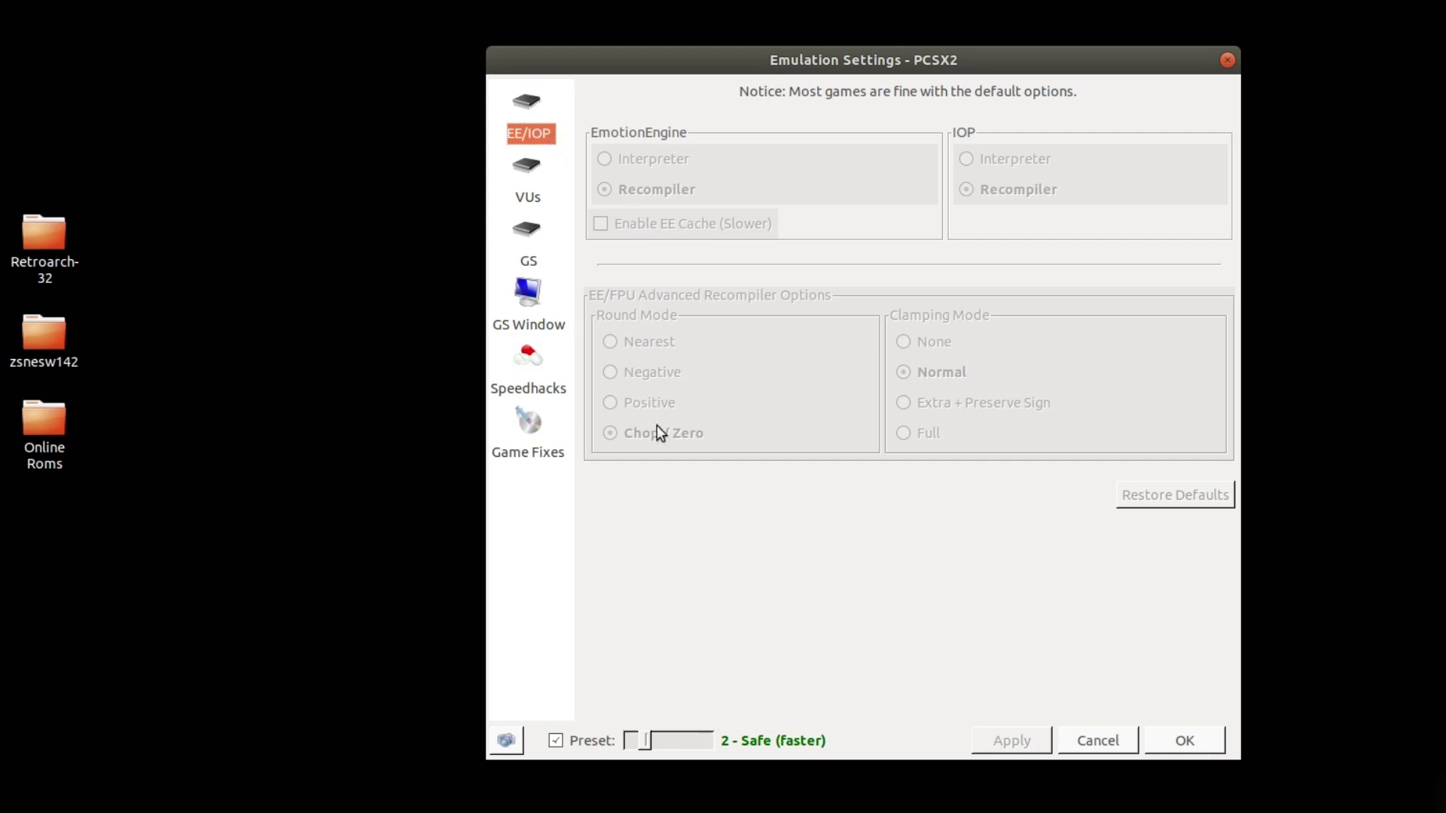
pyautogui.click(1175, 748)
# Step: Open the GSdx video plugin settings and examine the internal resolution options
pyautogui.click(729, 178)
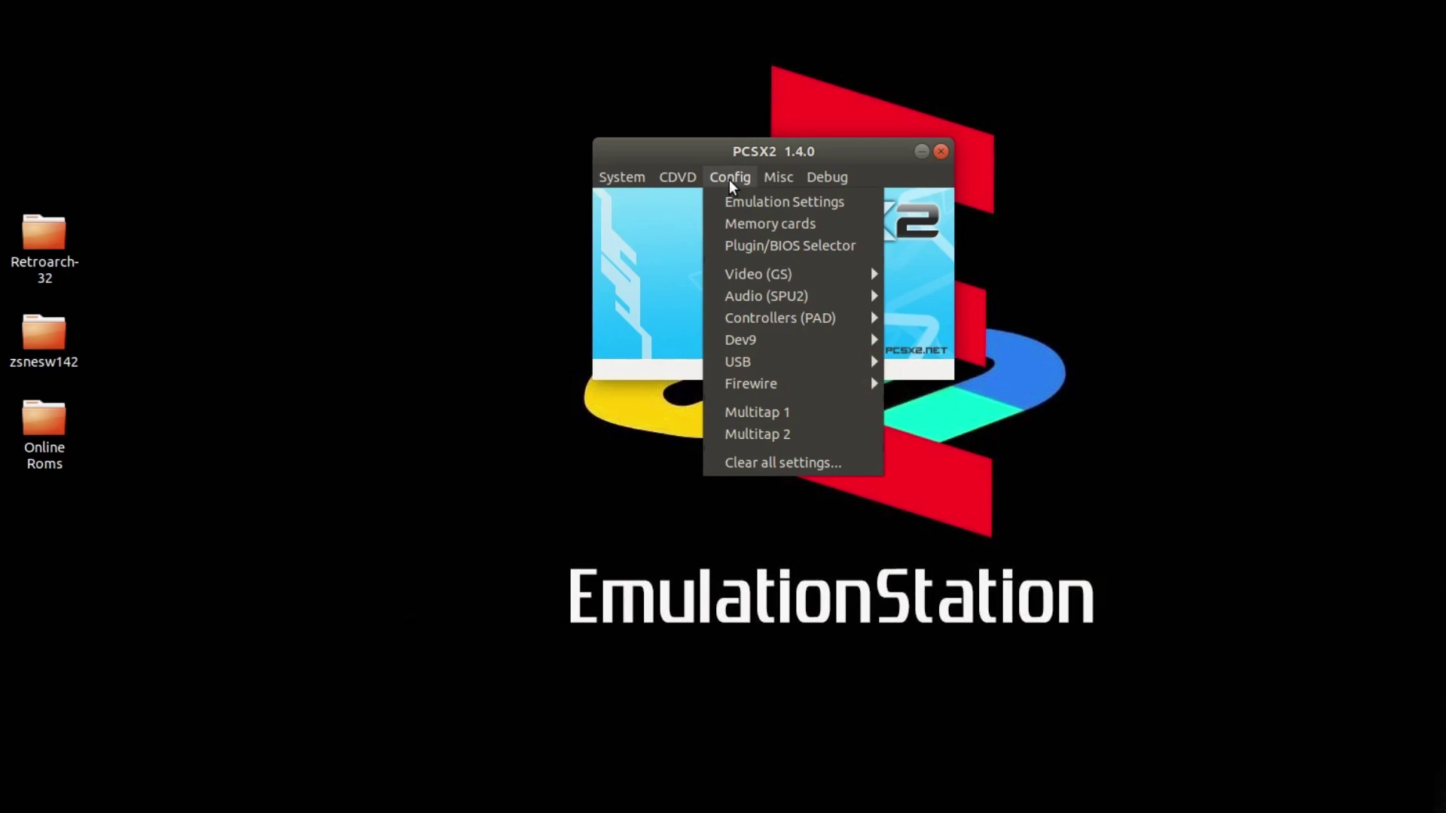
pyautogui.moveTo(770, 276)
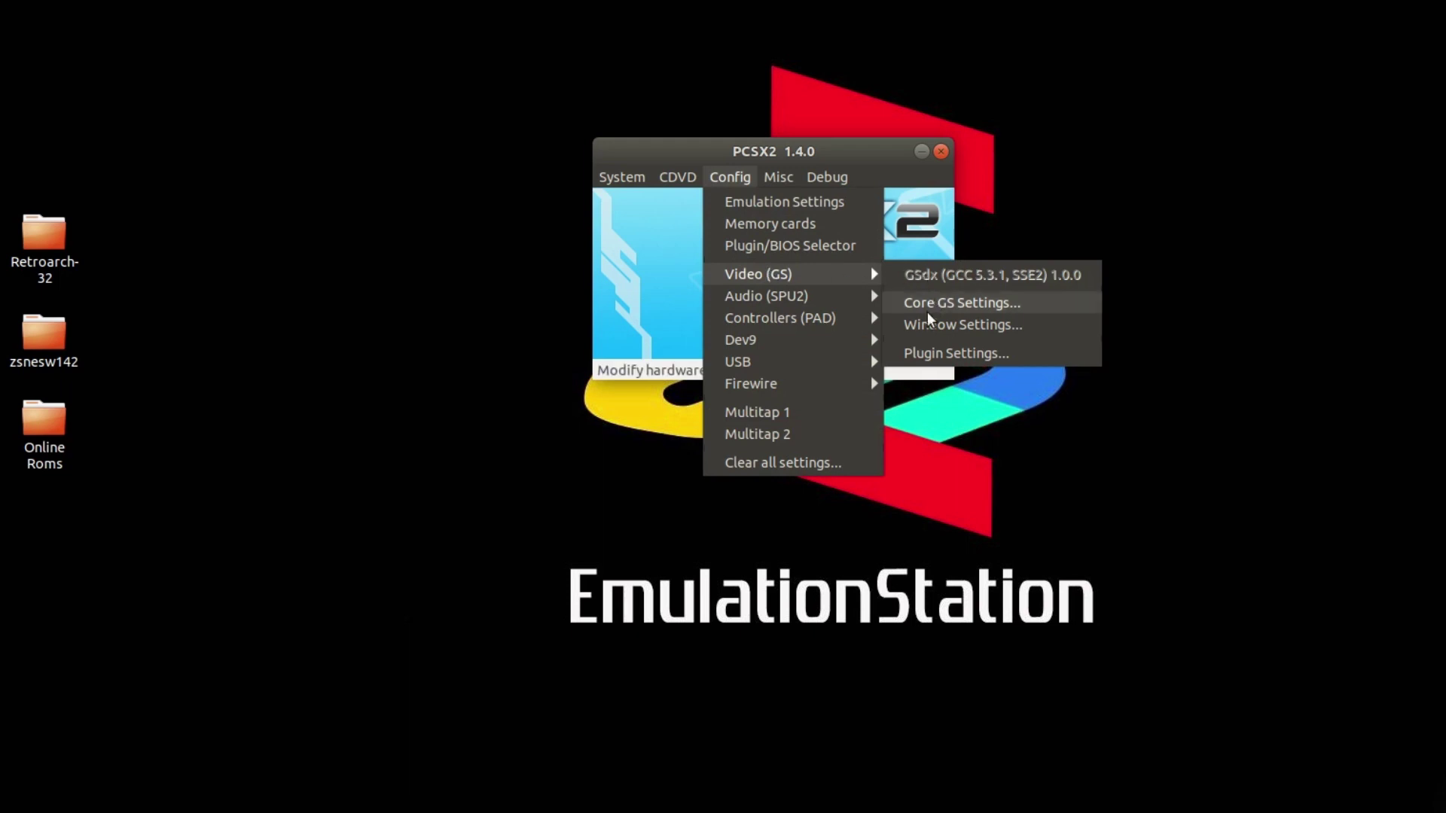
pyautogui.click(918, 359)
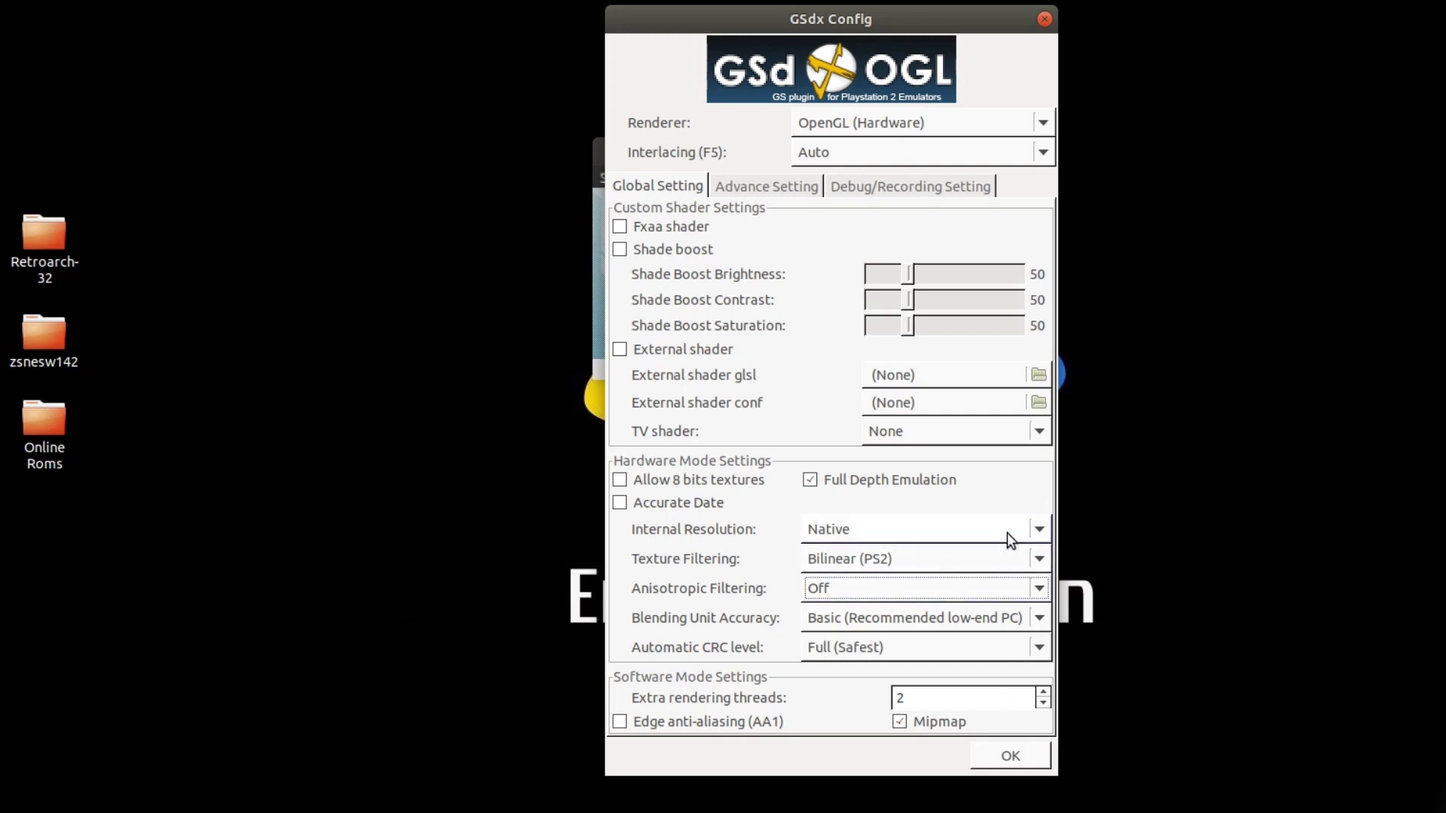
pyautogui.moveTo(979, 560)
pyautogui.click(1047, 529)
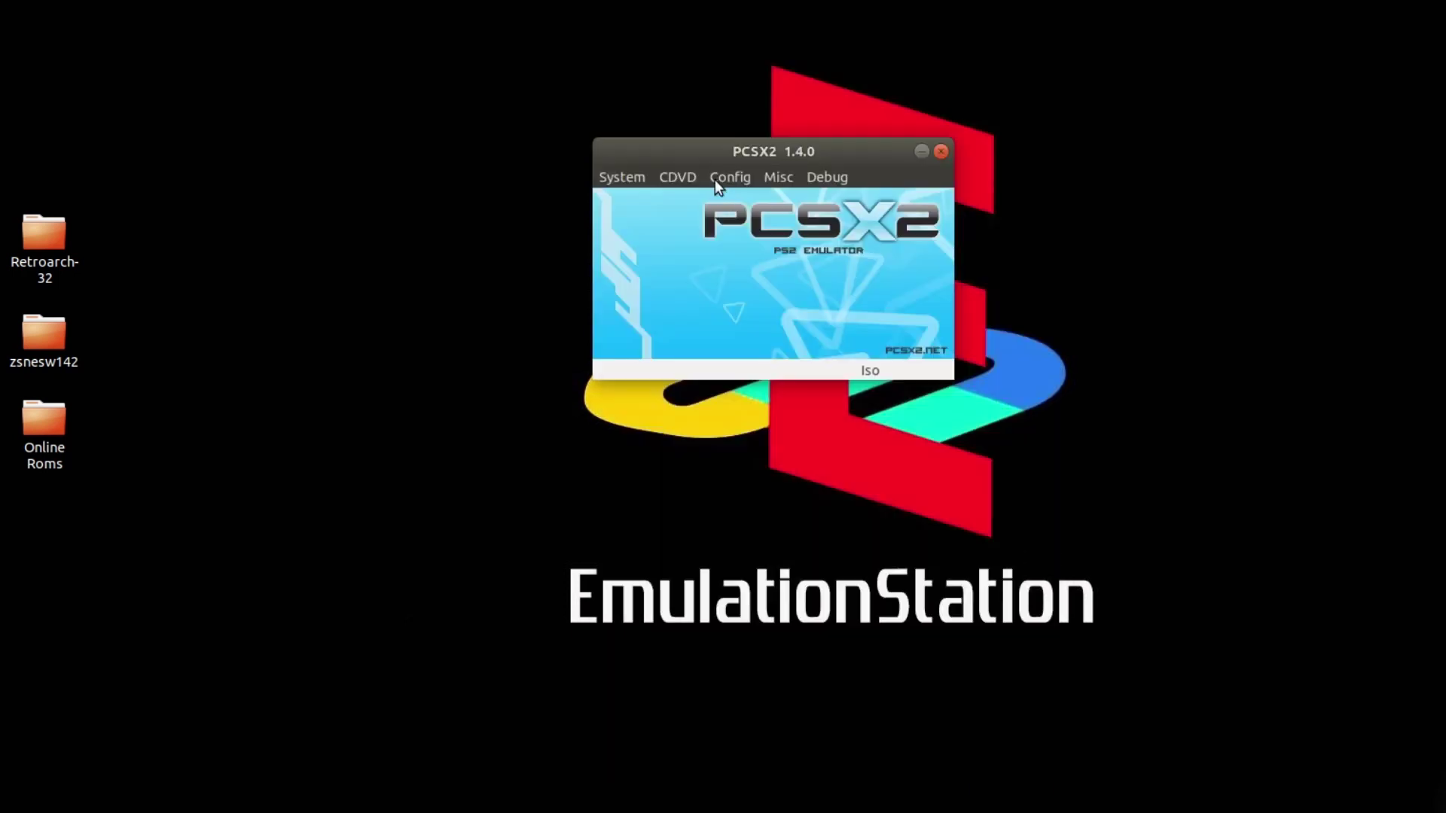
# Step: Examine the aspect ratio options in the GS Window emulation settings and close the dialog
pyautogui.click(715, 178)
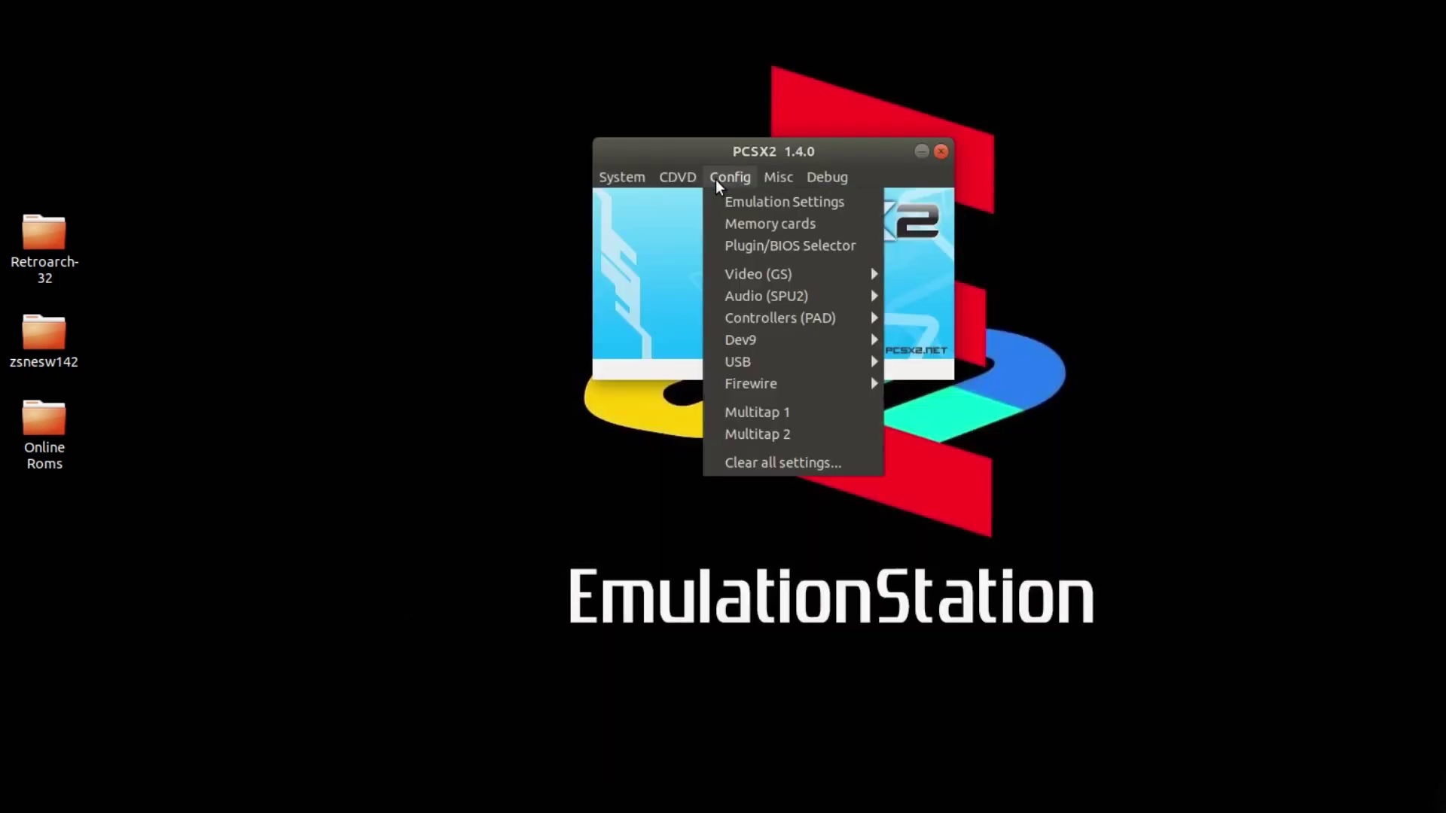
pyautogui.click(748, 204)
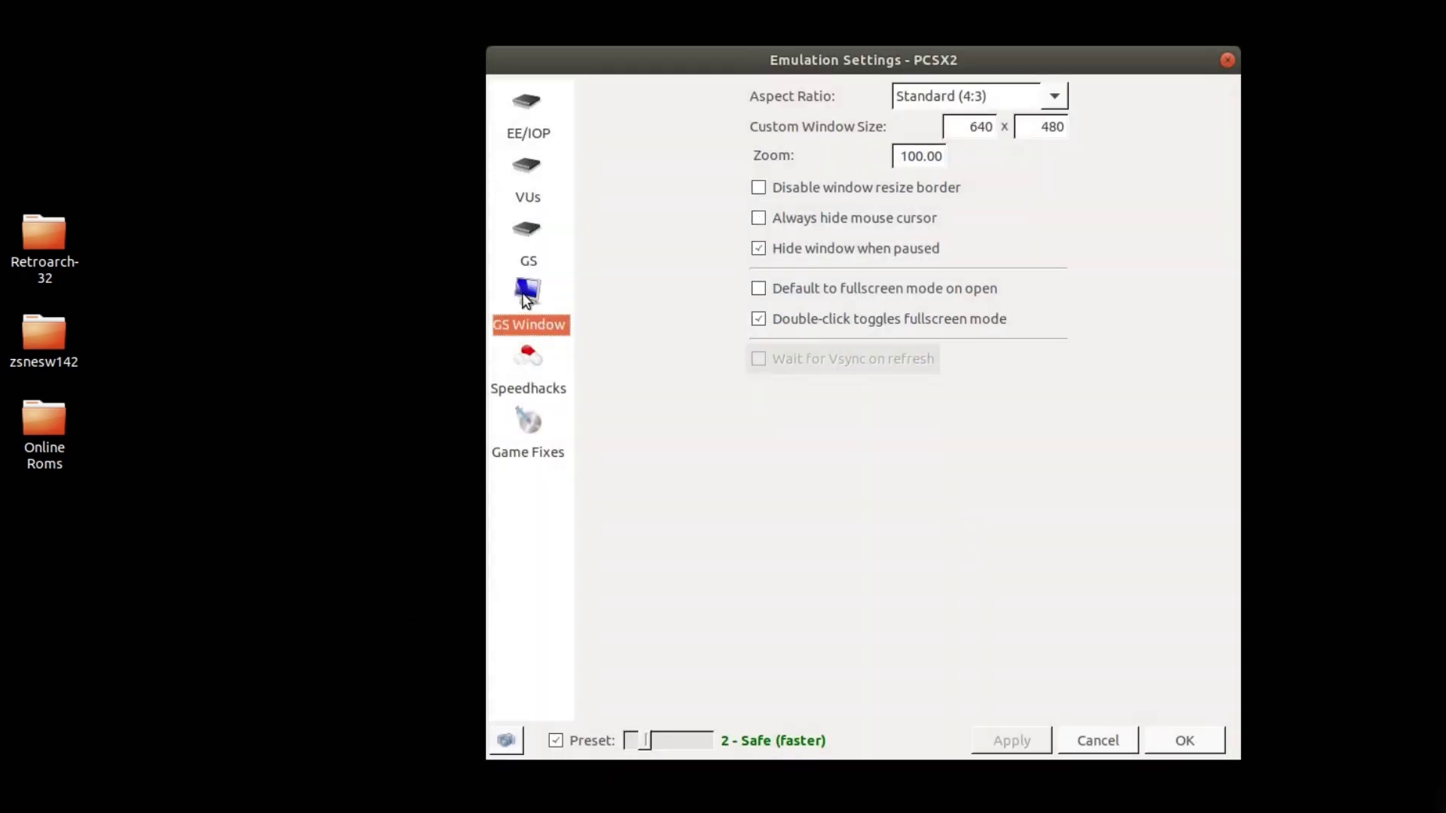
pyautogui.click(1058, 96)
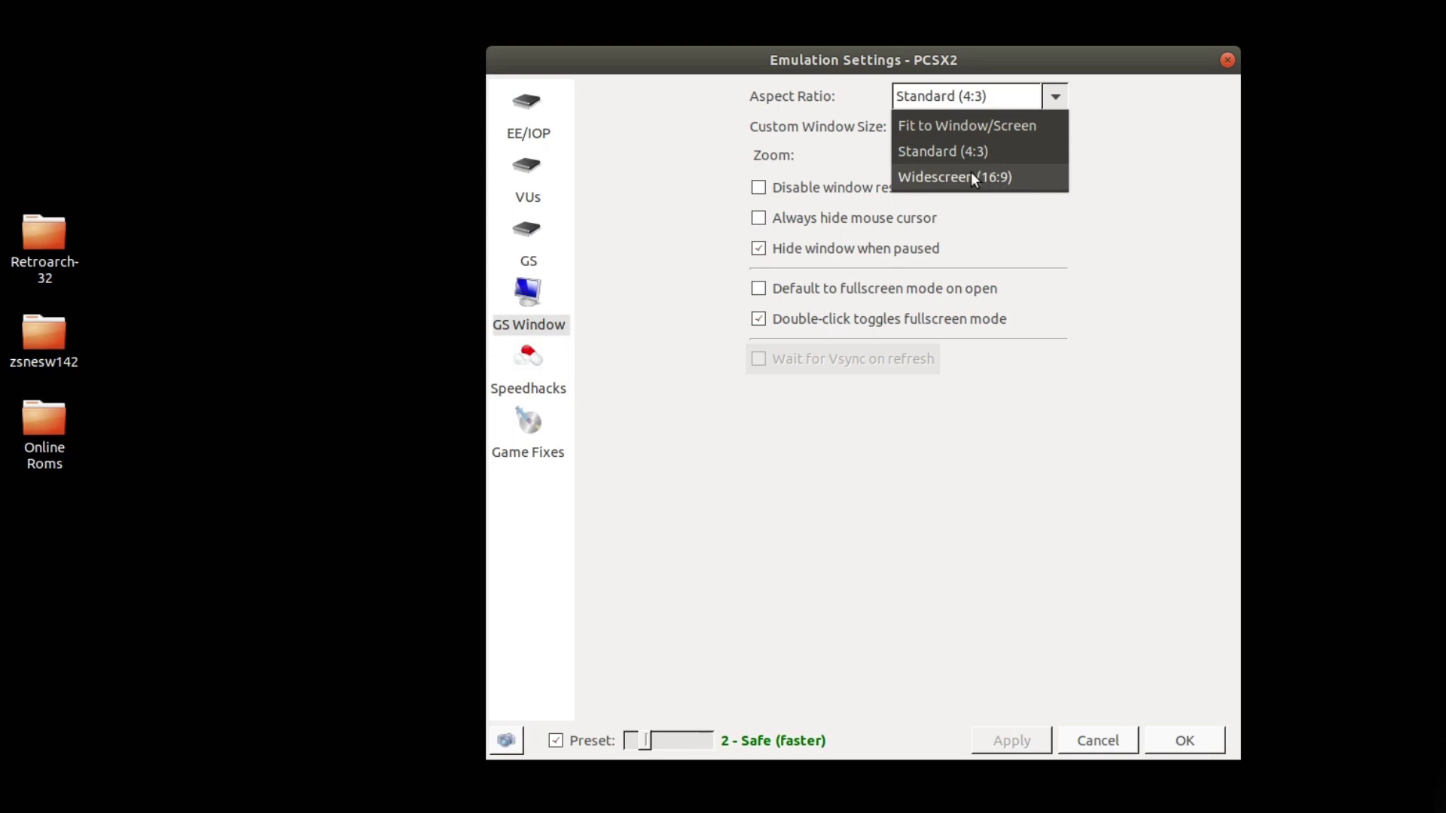
pyautogui.click(1061, 92)
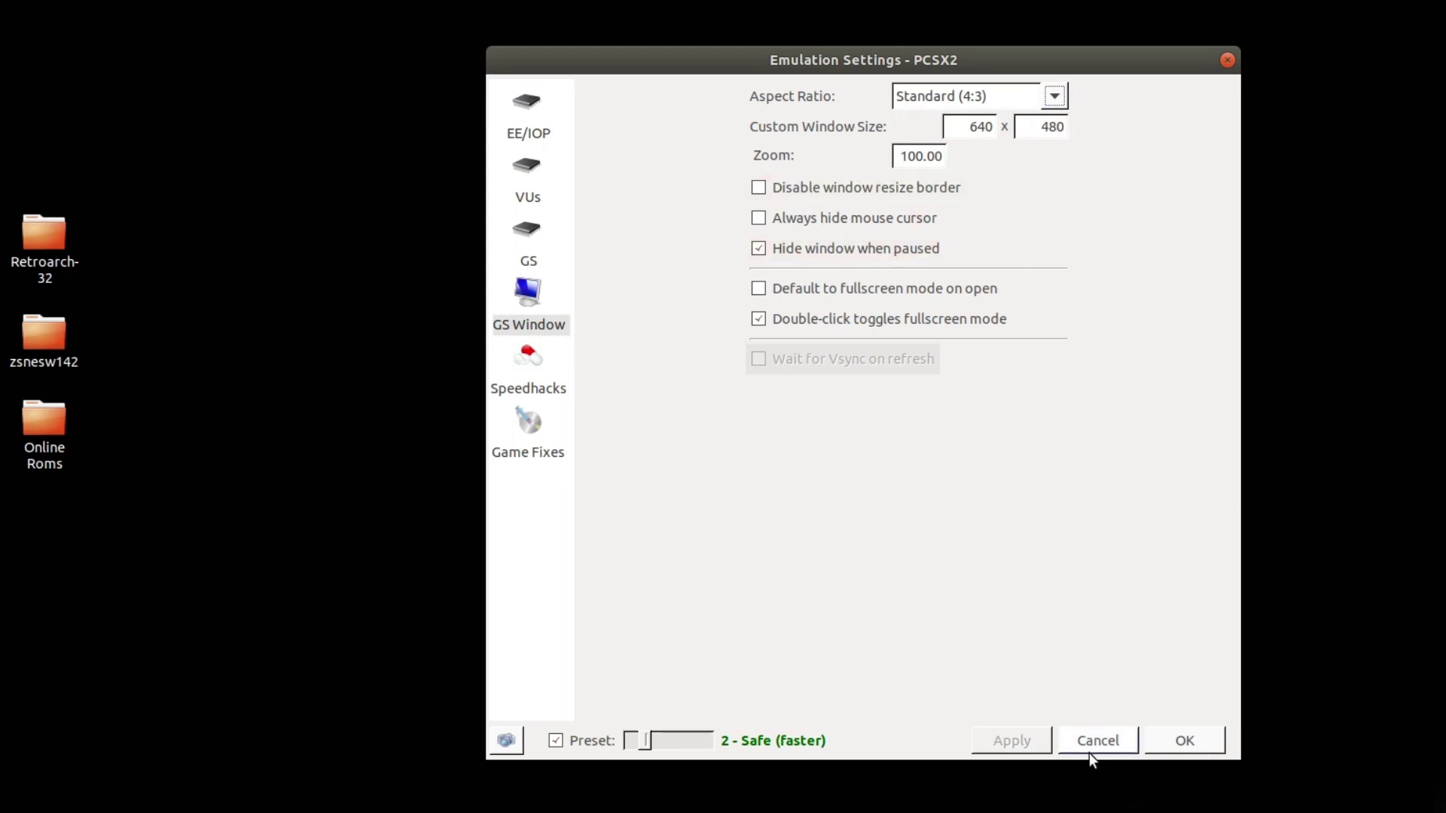
pyautogui.click(1179, 743)
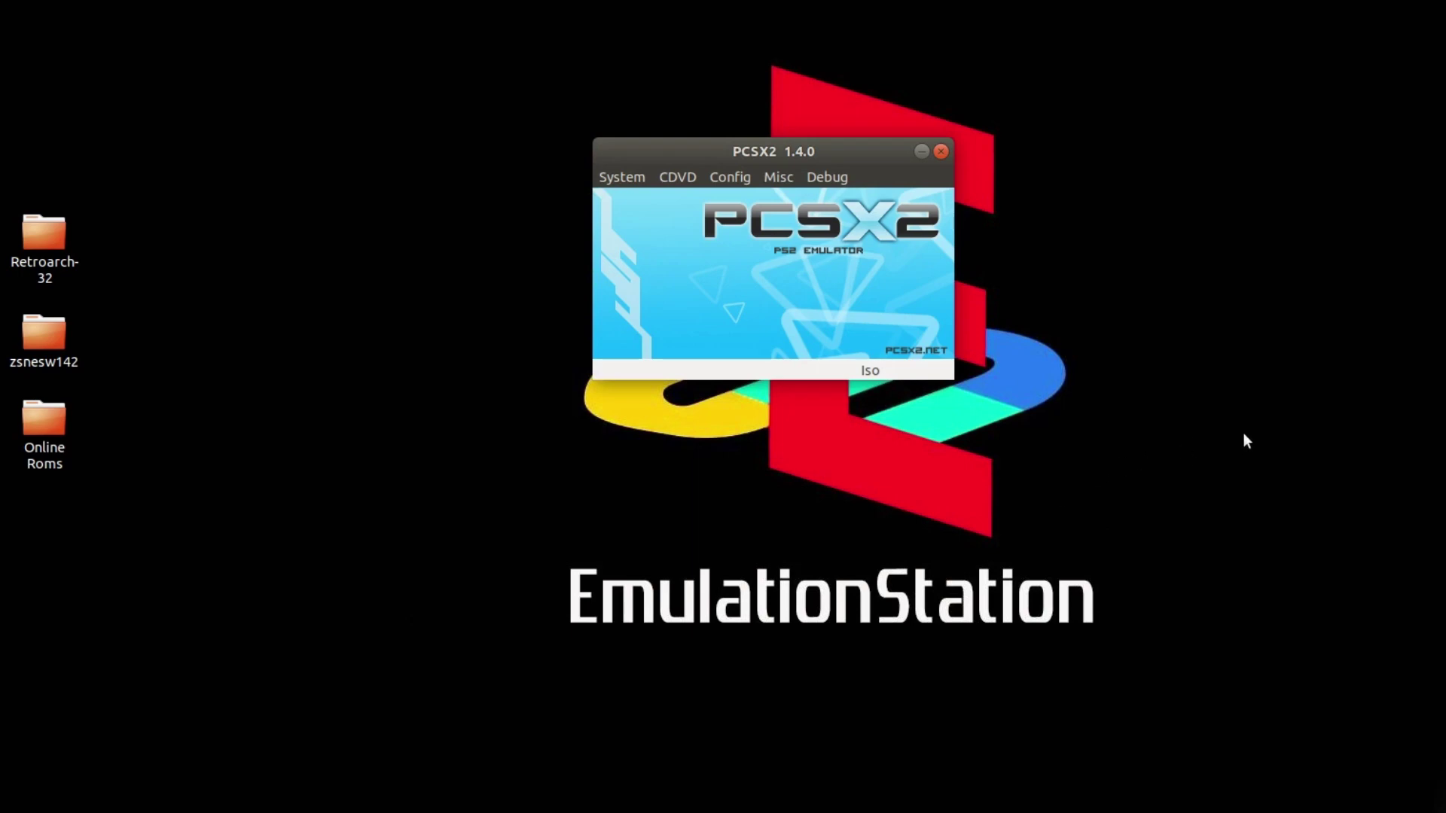
# Step: Open the ISO selector's file browser, and view the PCSX2 folder inside .config in the file manager before minimizing it
pyautogui.click(675, 178)
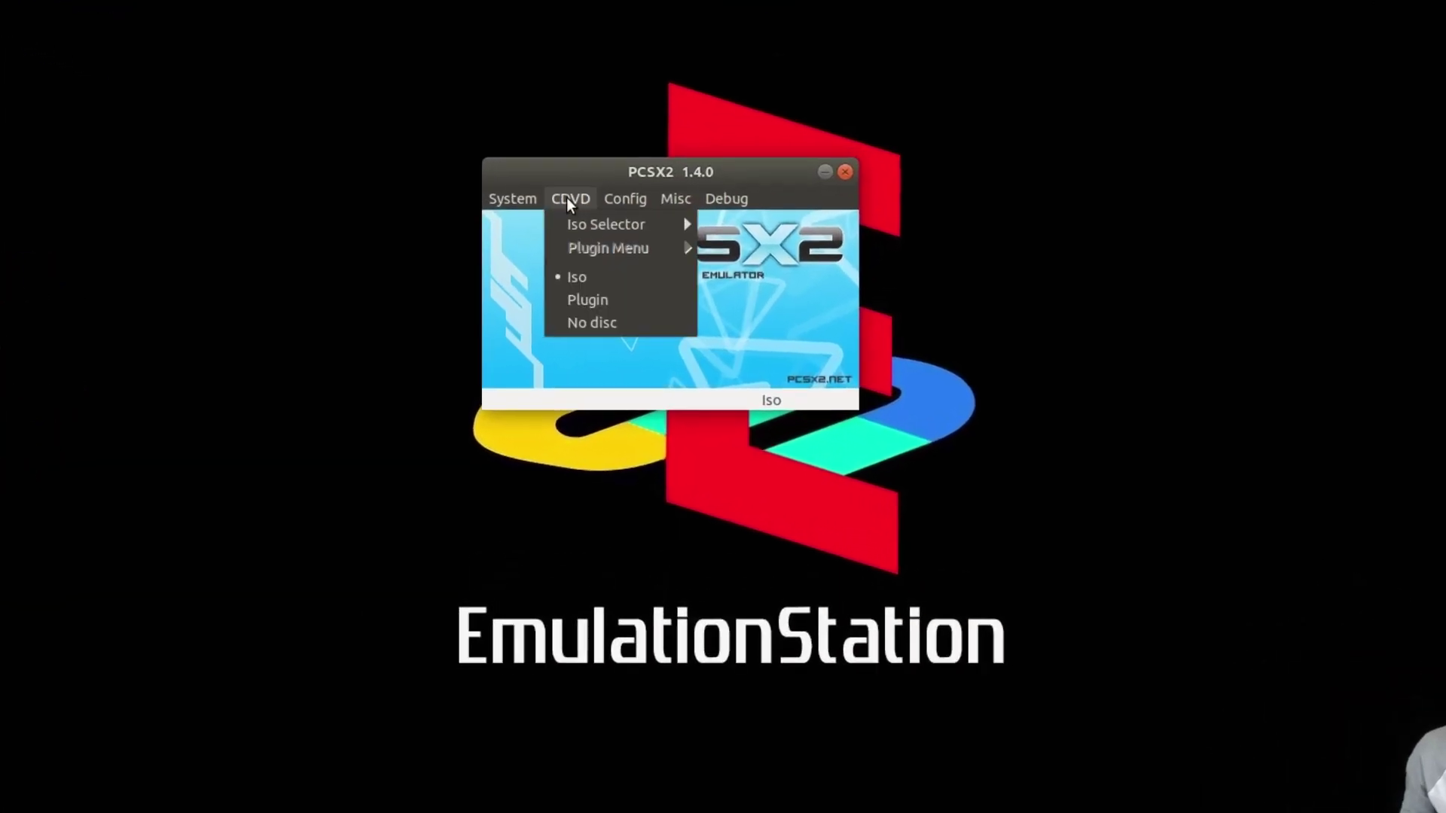
pyautogui.moveTo(590, 224)
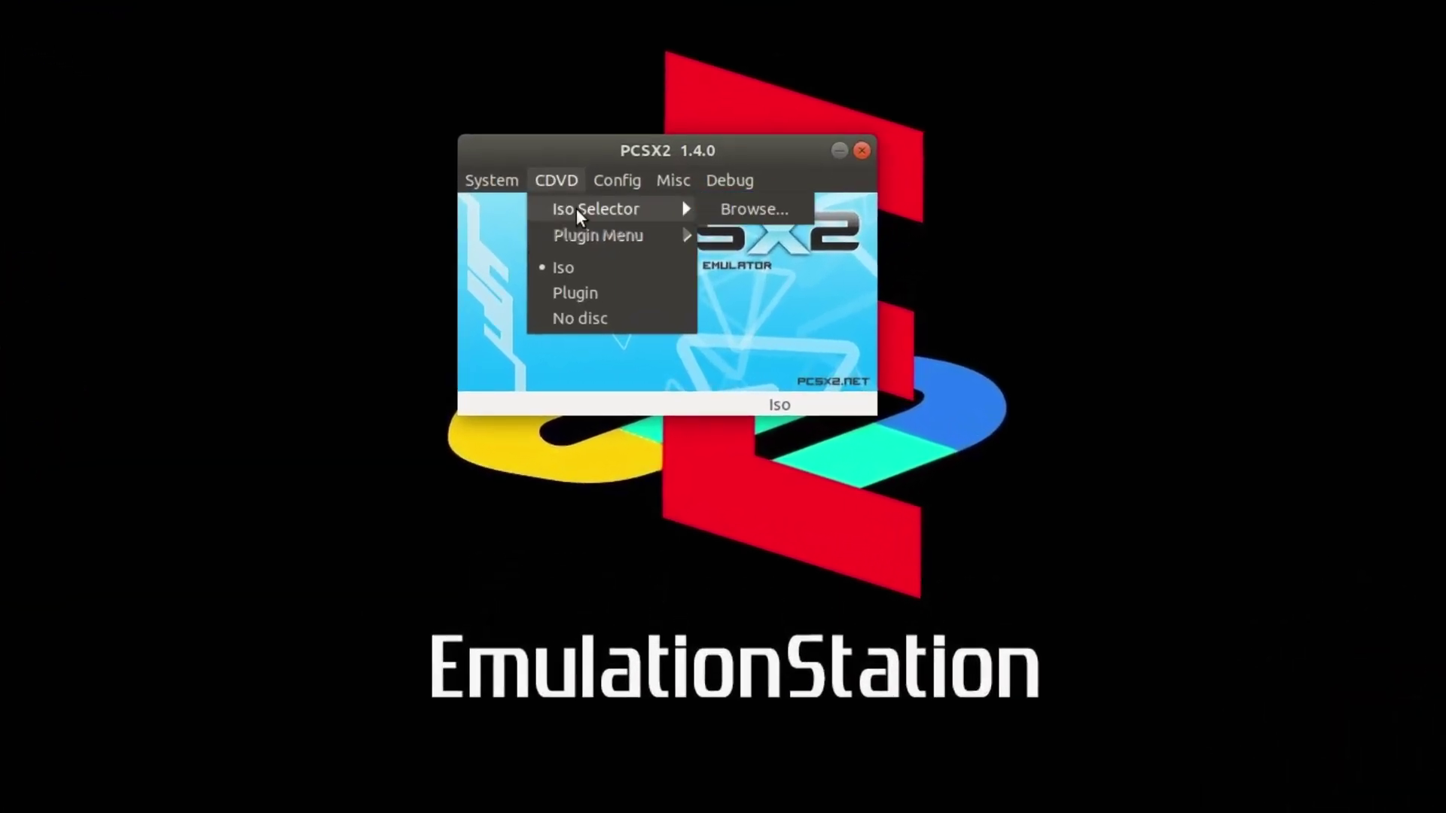
pyautogui.click(738, 213)
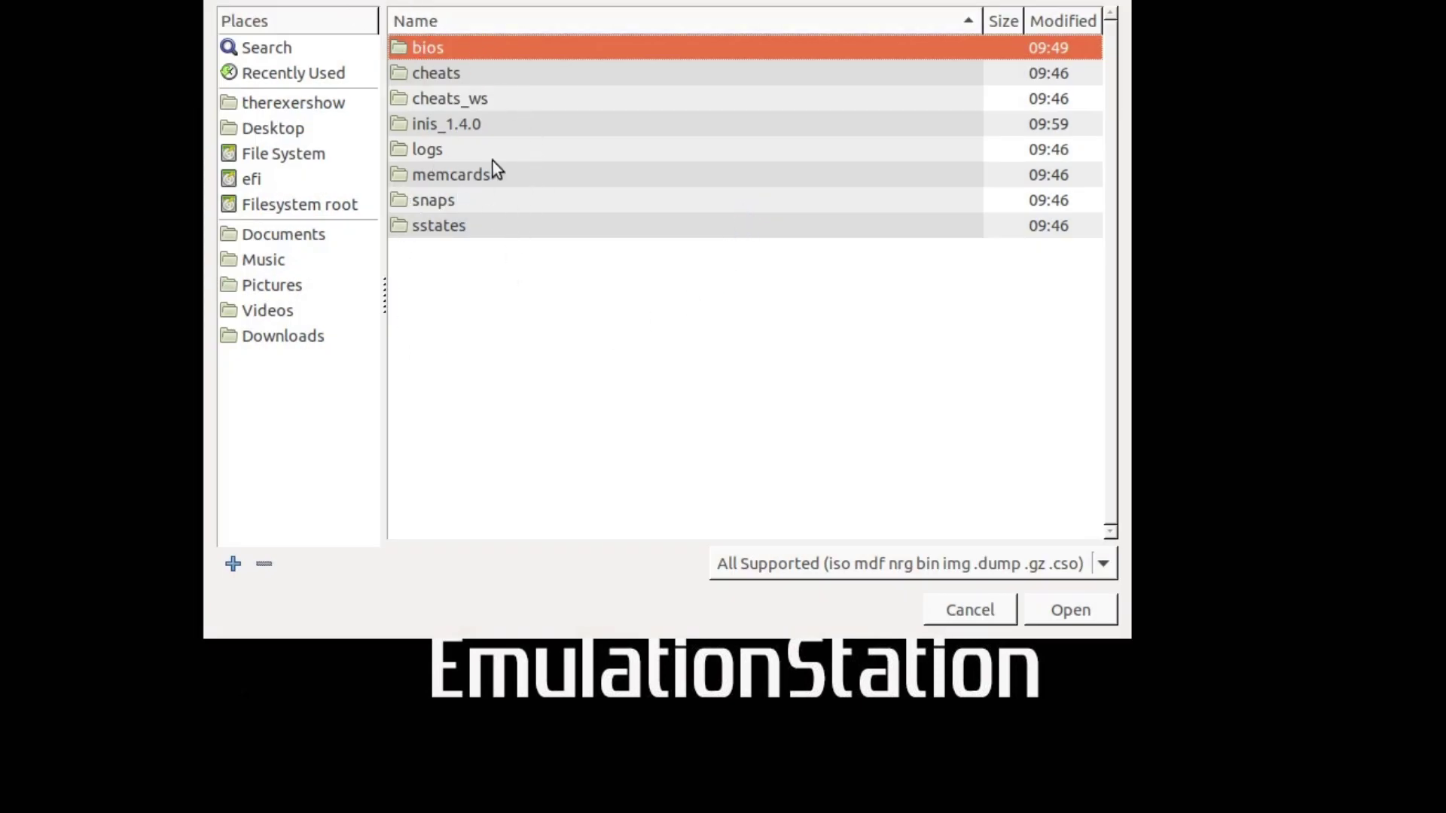
pyautogui.click(523, 46)
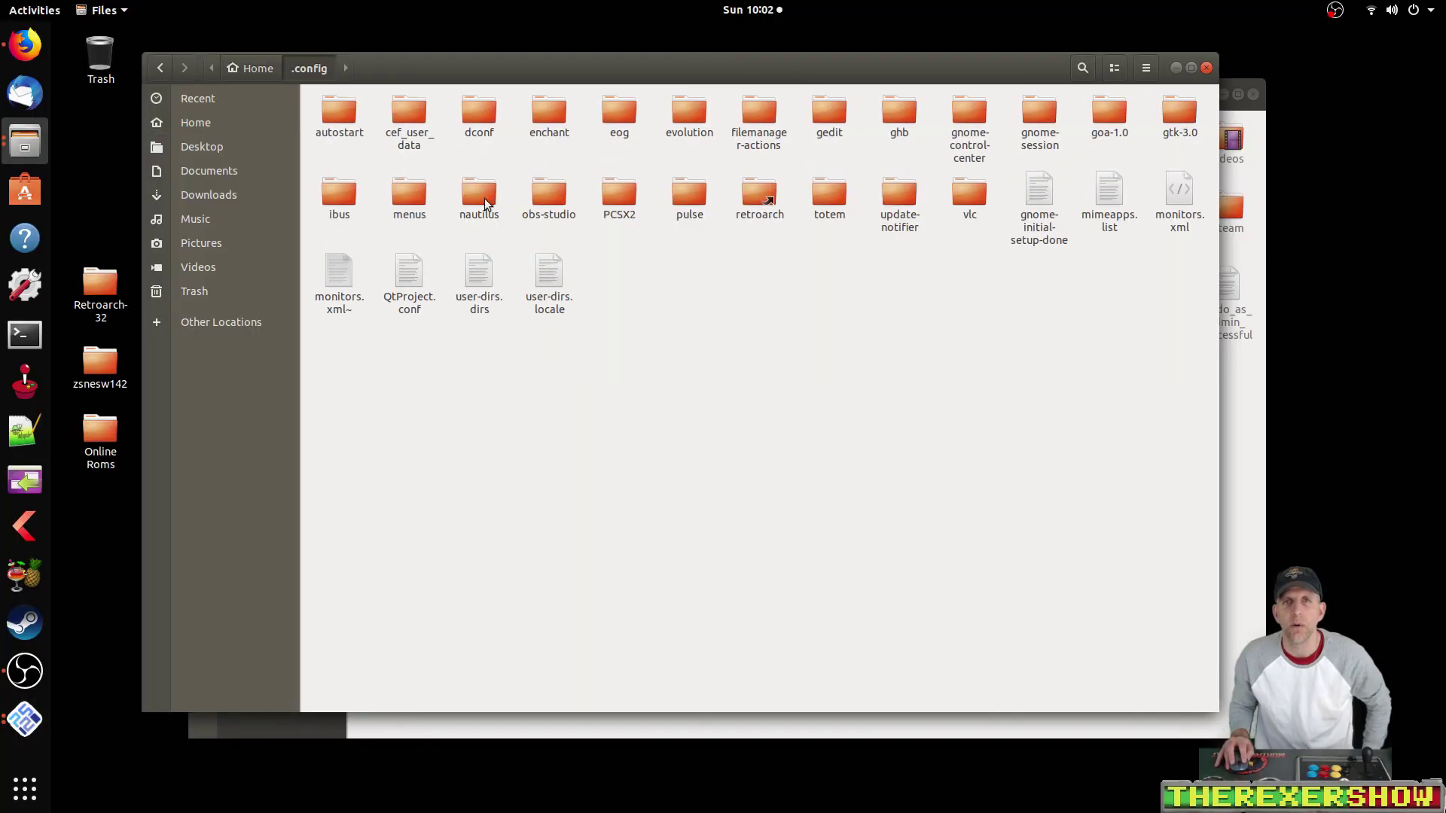
pyautogui.doubleClick(622, 196)
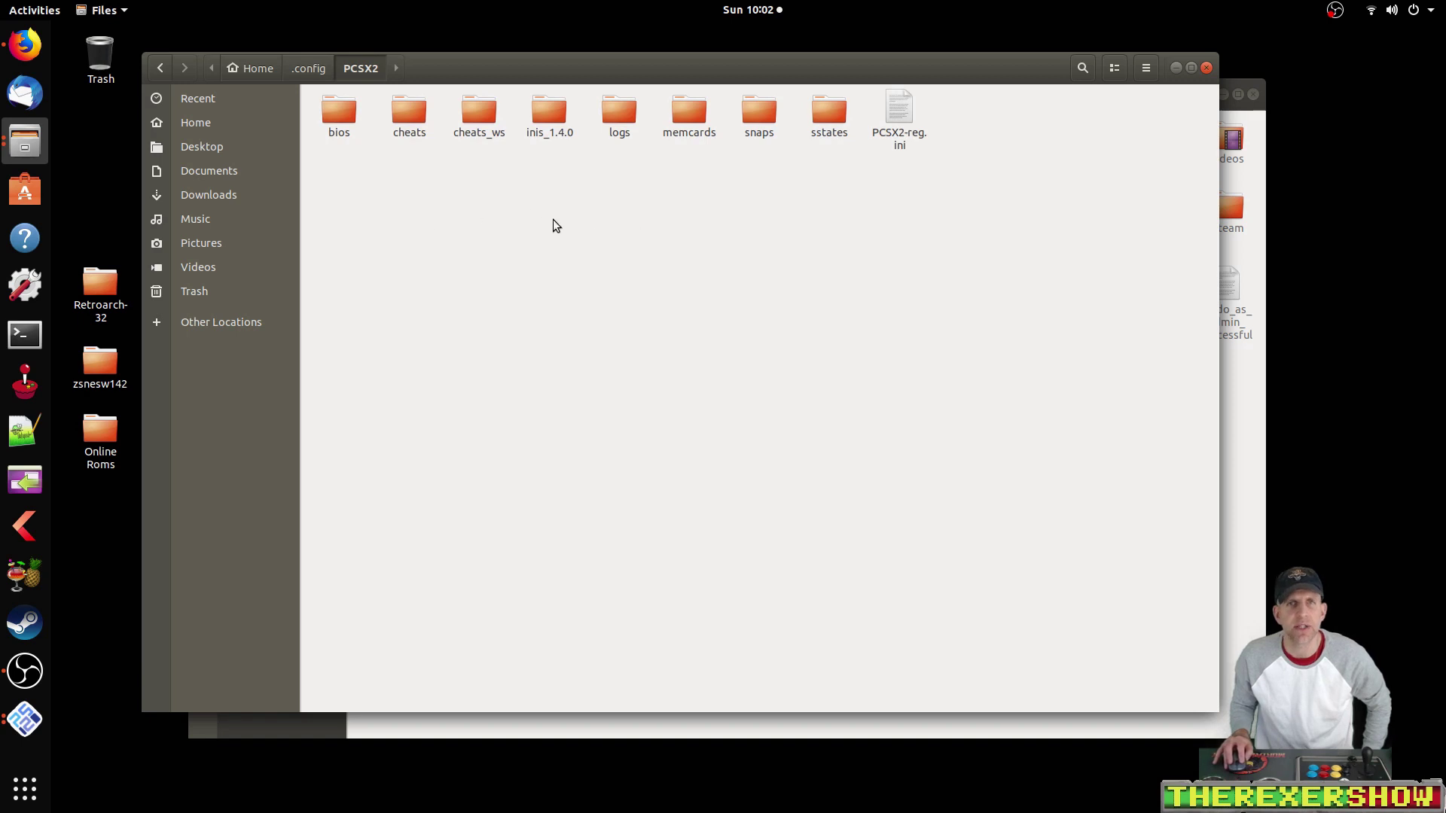
pyautogui.click(1175, 70)
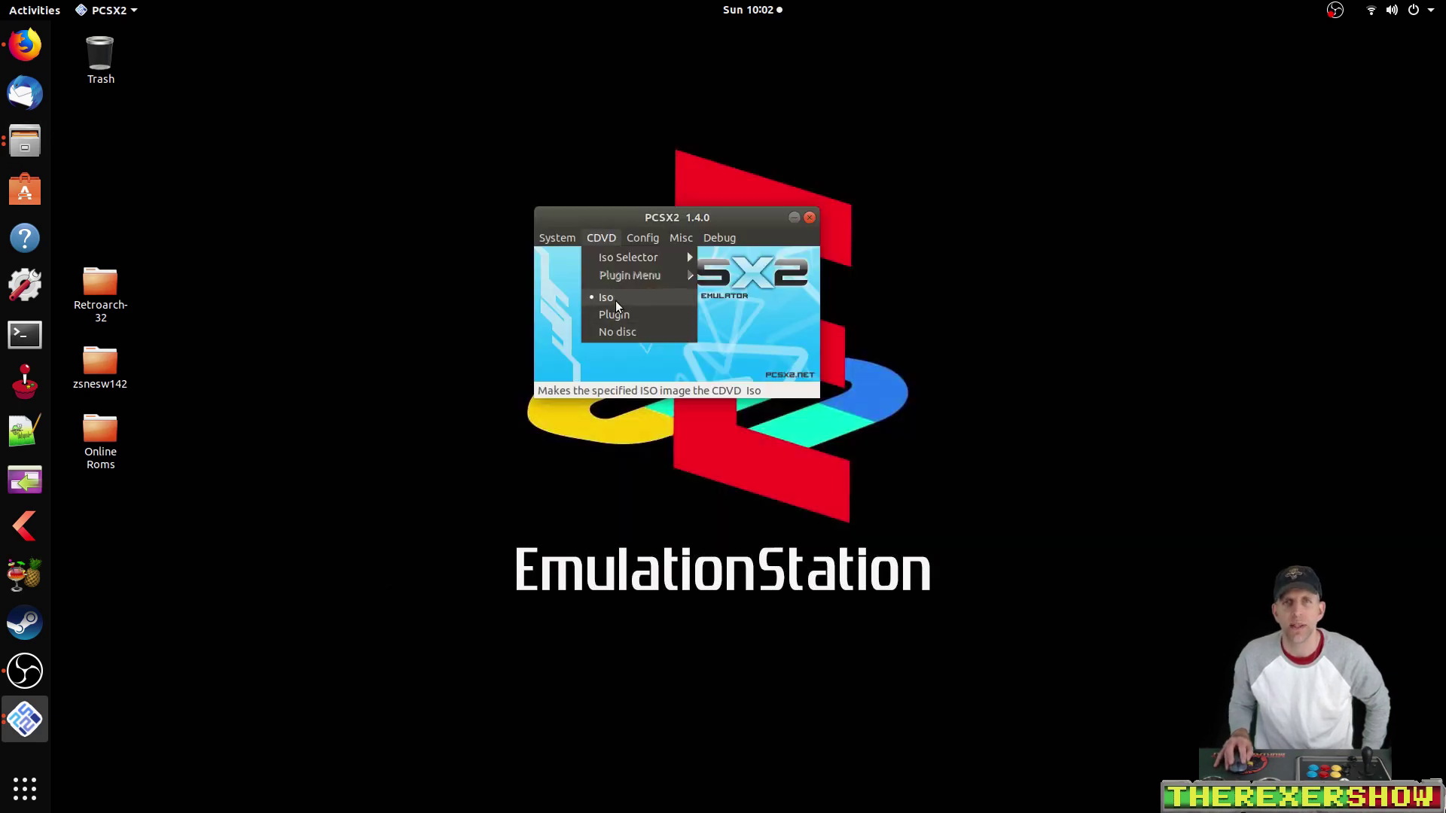
# Step: Examine PCSX2's ISO selection option and the system commands for booting a disc
pyautogui.moveTo(663, 260)
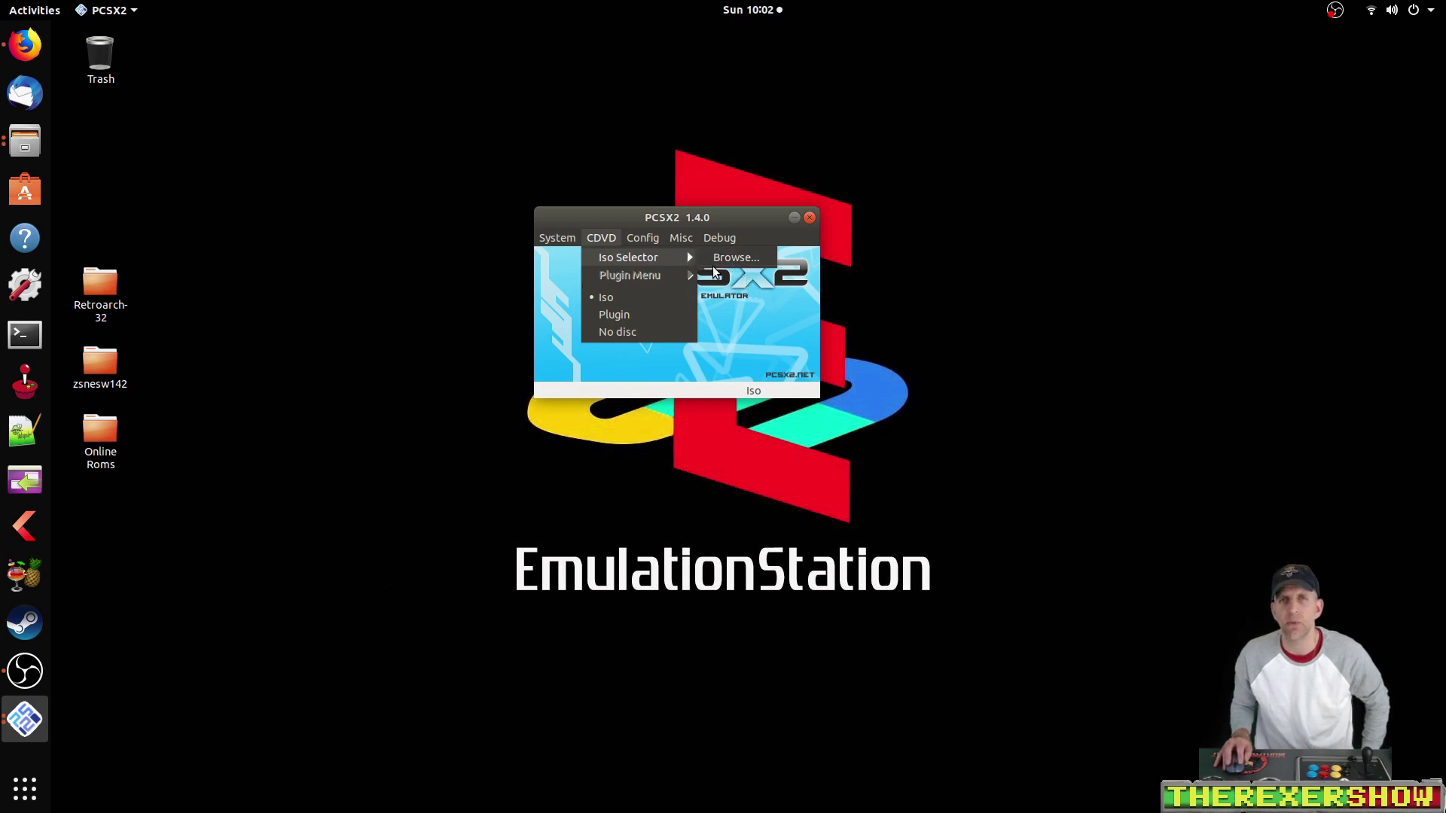
pyautogui.click(592, 239)
pyautogui.click(552, 238)
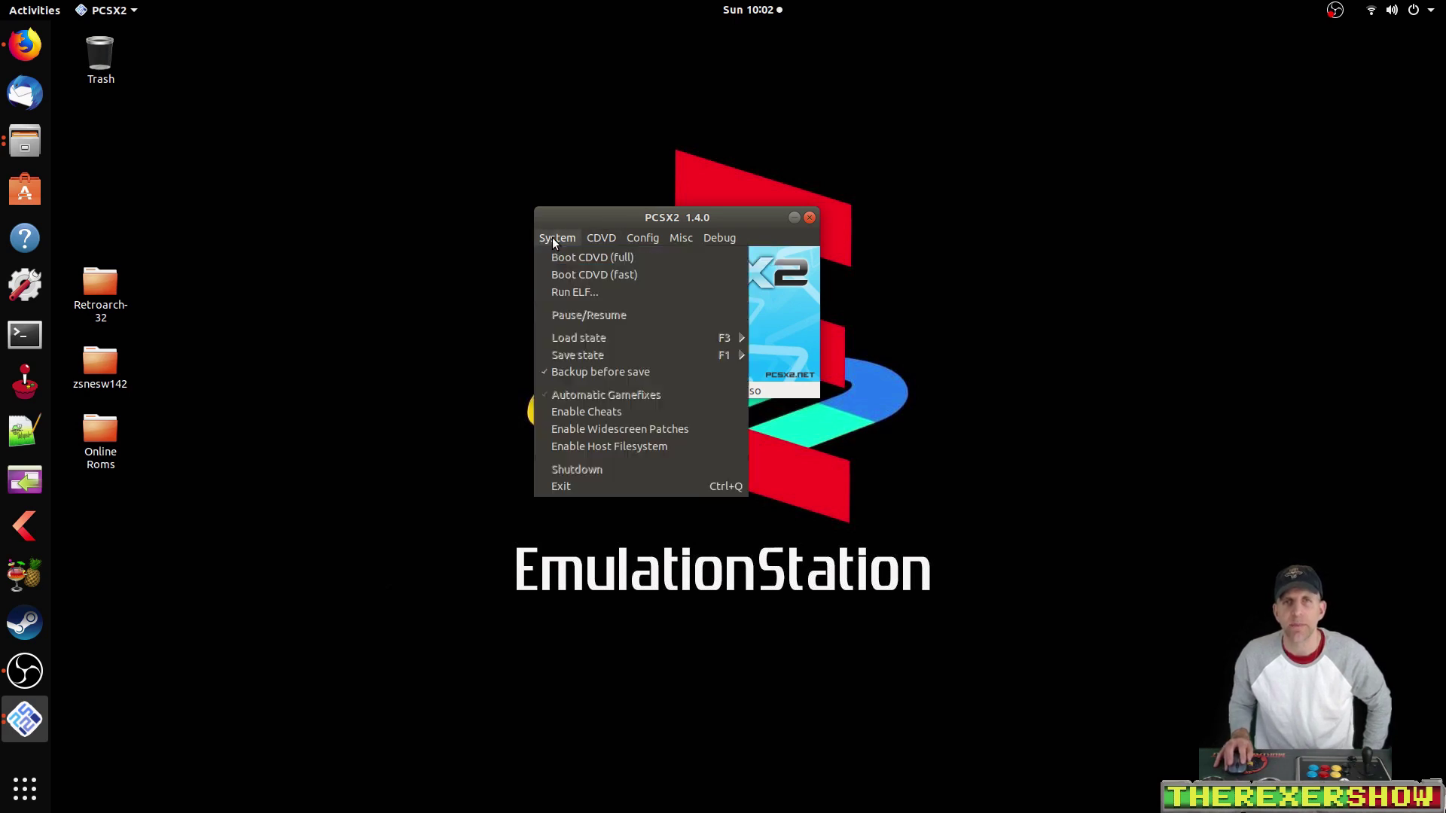